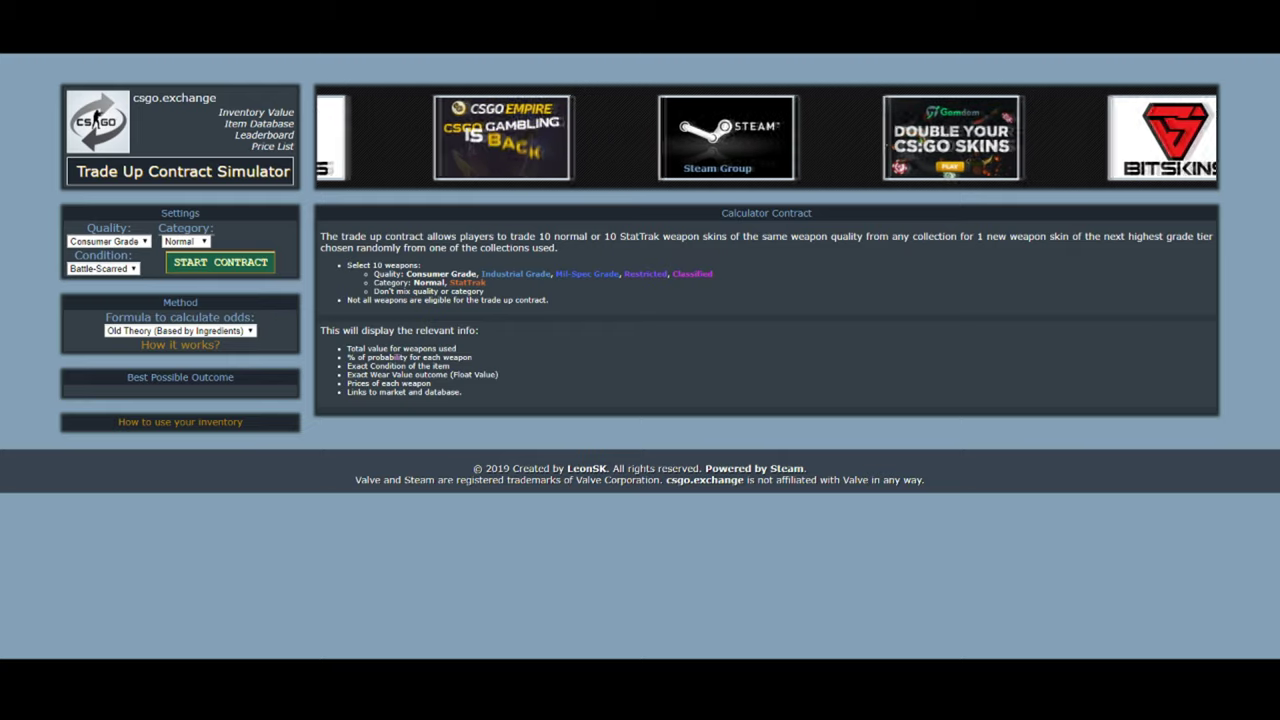
Switch to Steam and show the Counter-Strike: Global Offensive items in the inventory
mouse_move(802, 668)
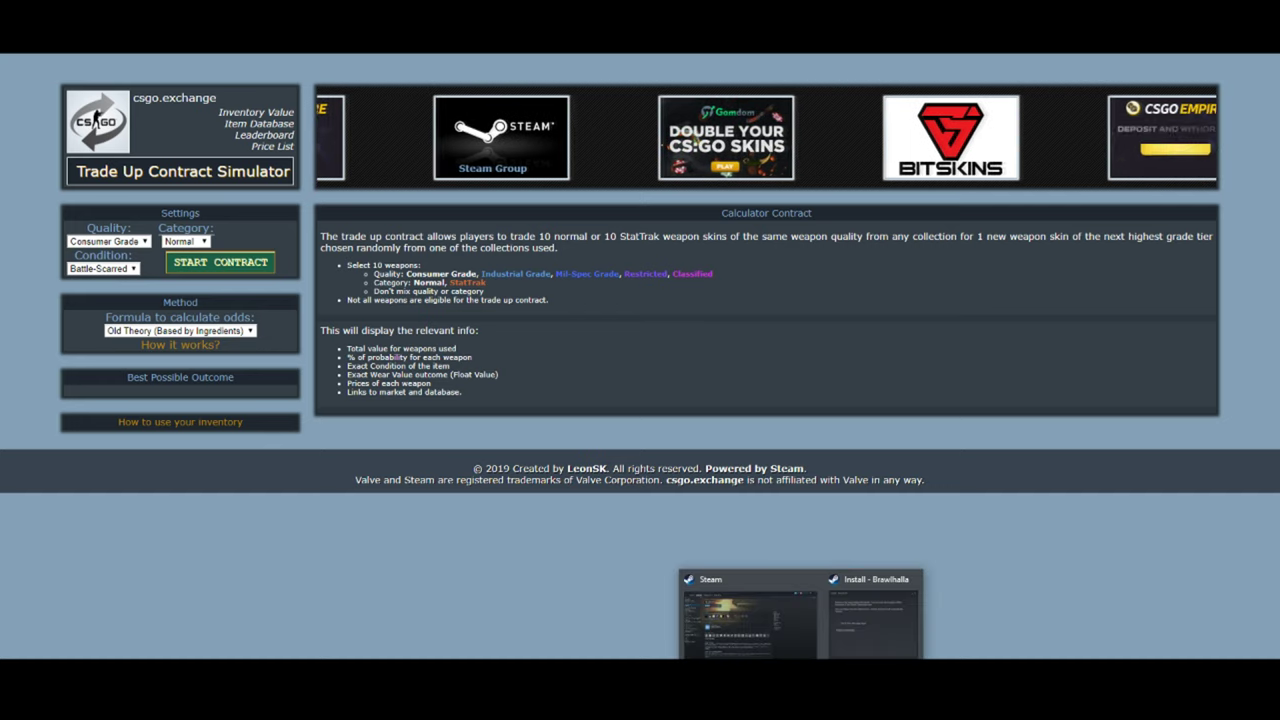
click(740, 612)
mouse_move(310, 54)
click(307, 124)
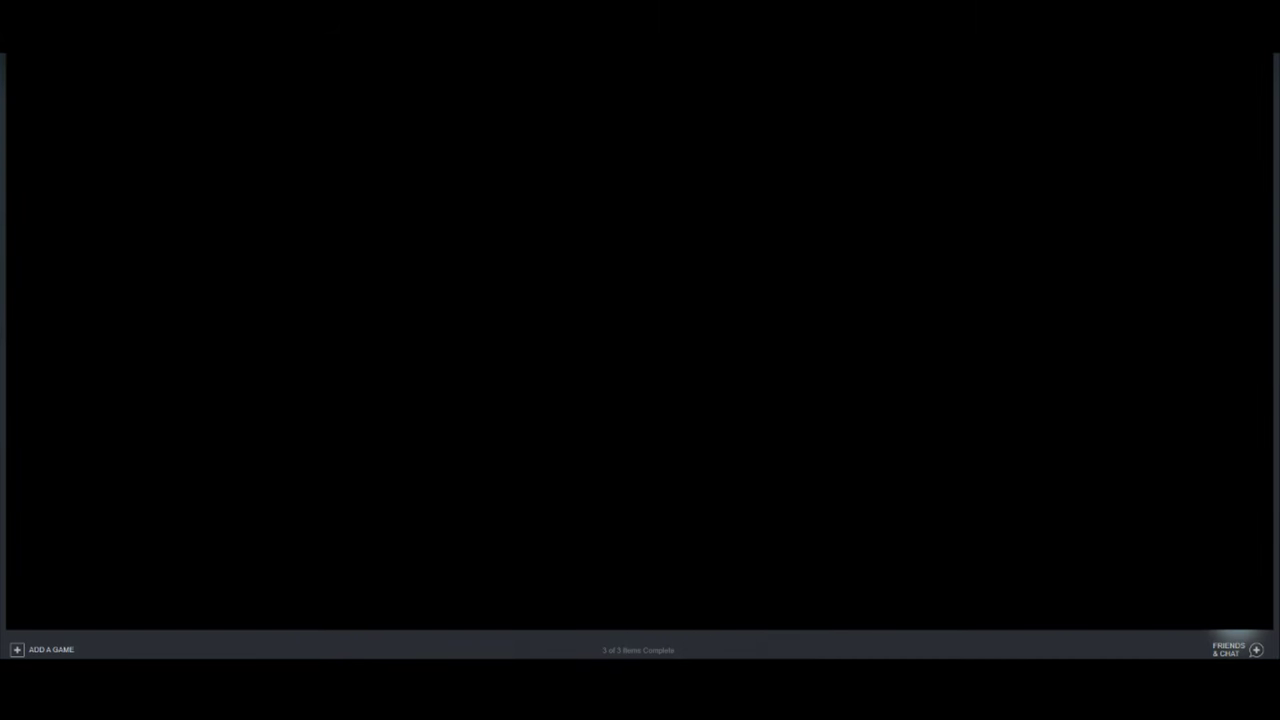
scroll(583, 352, down, 2)
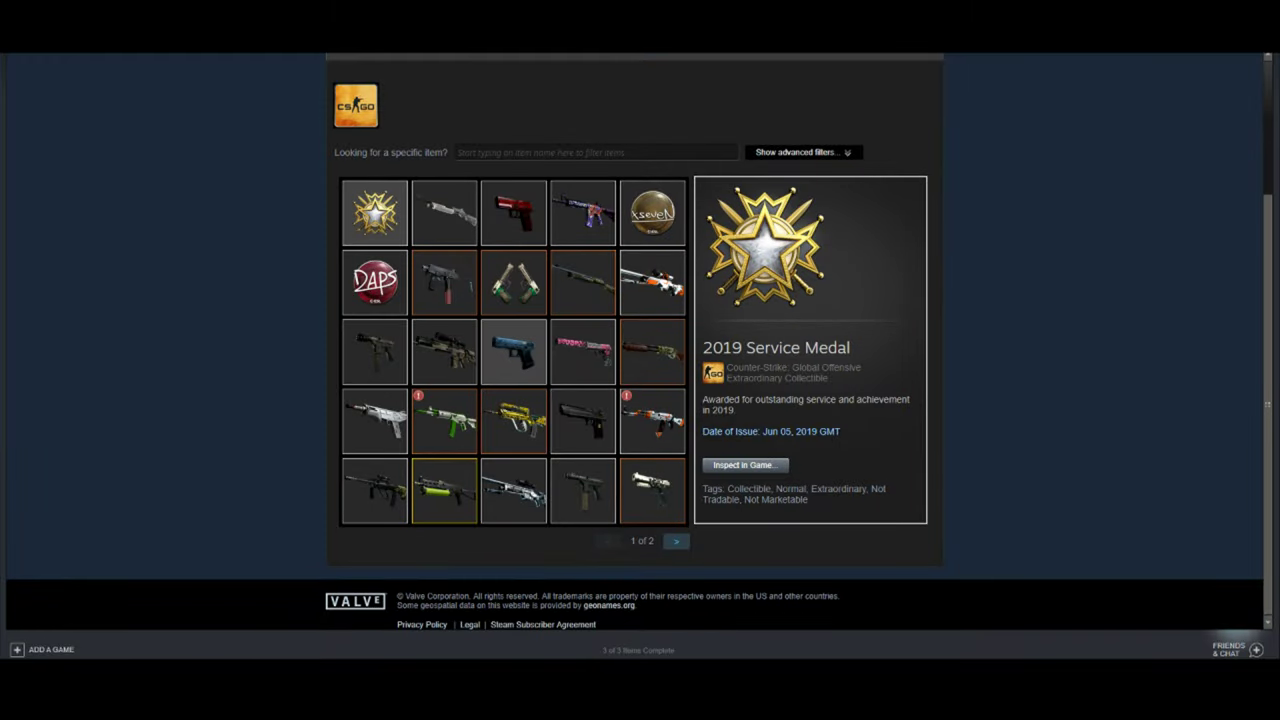
Select the Glock-18 | Off World skin in the inventory and inspect it in game
click(513, 352)
scroll(513, 352, down, 1)
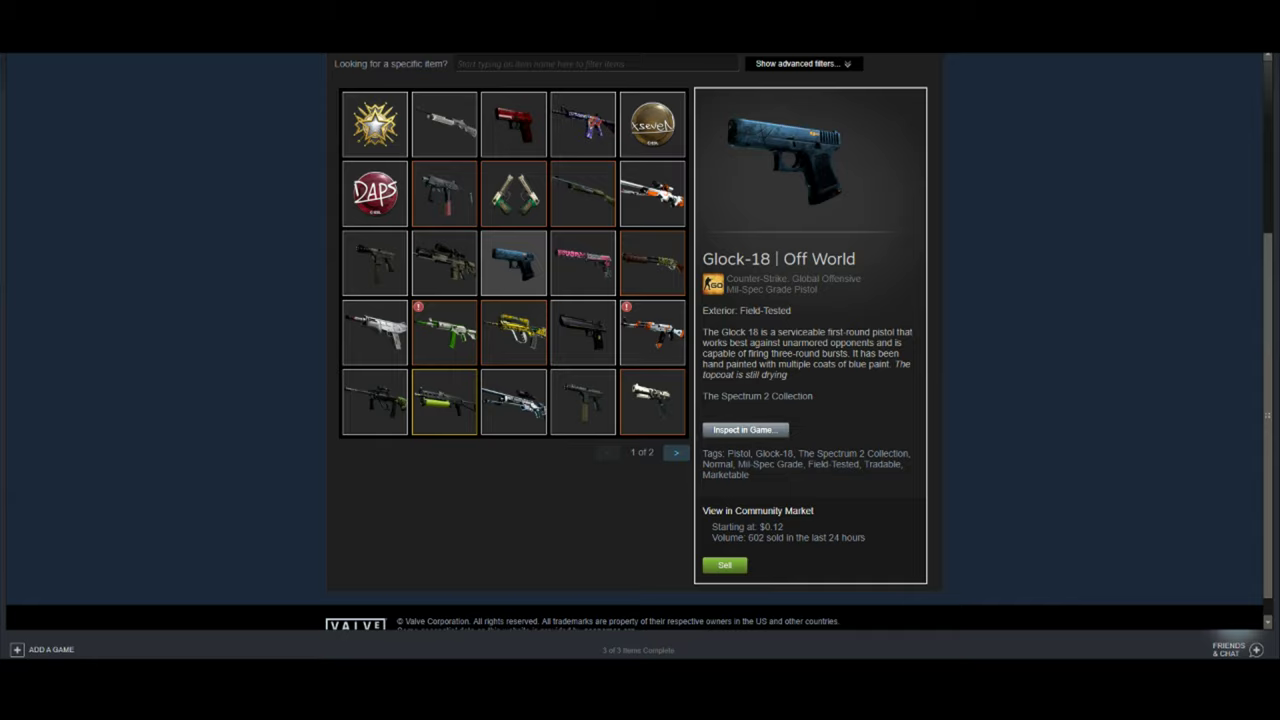
click(745, 429)
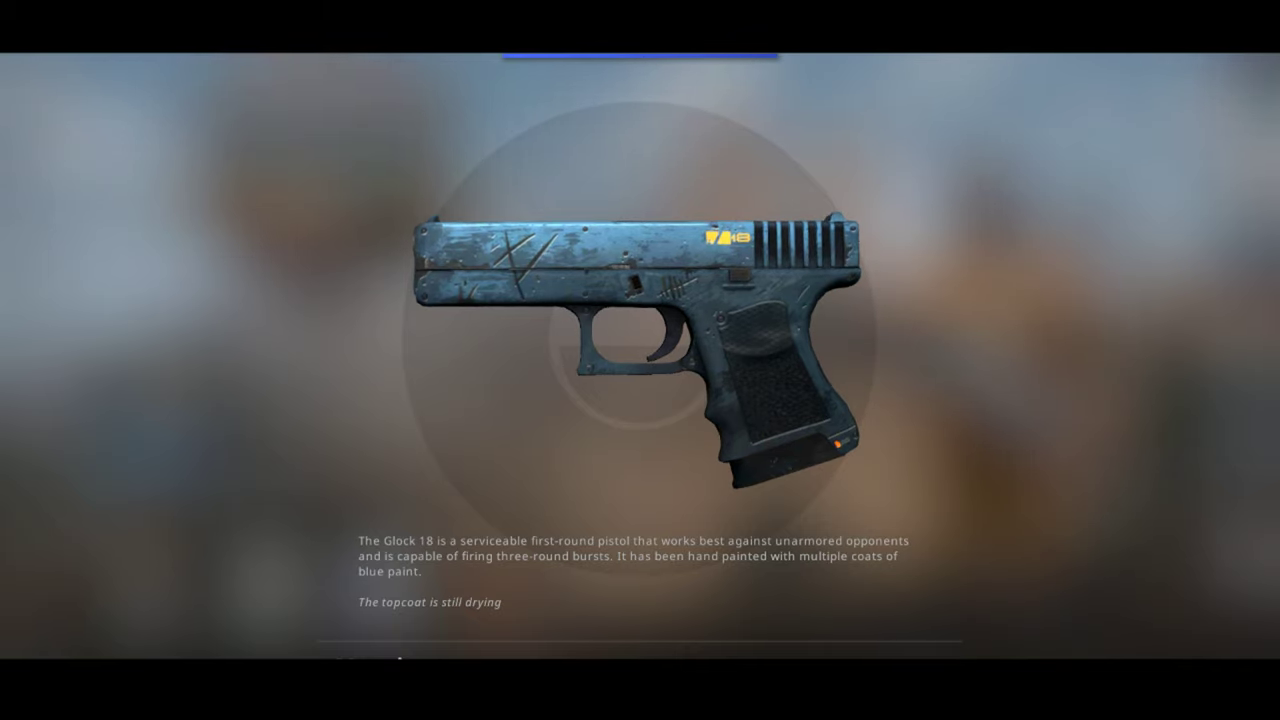
mouse_move(524, 655)
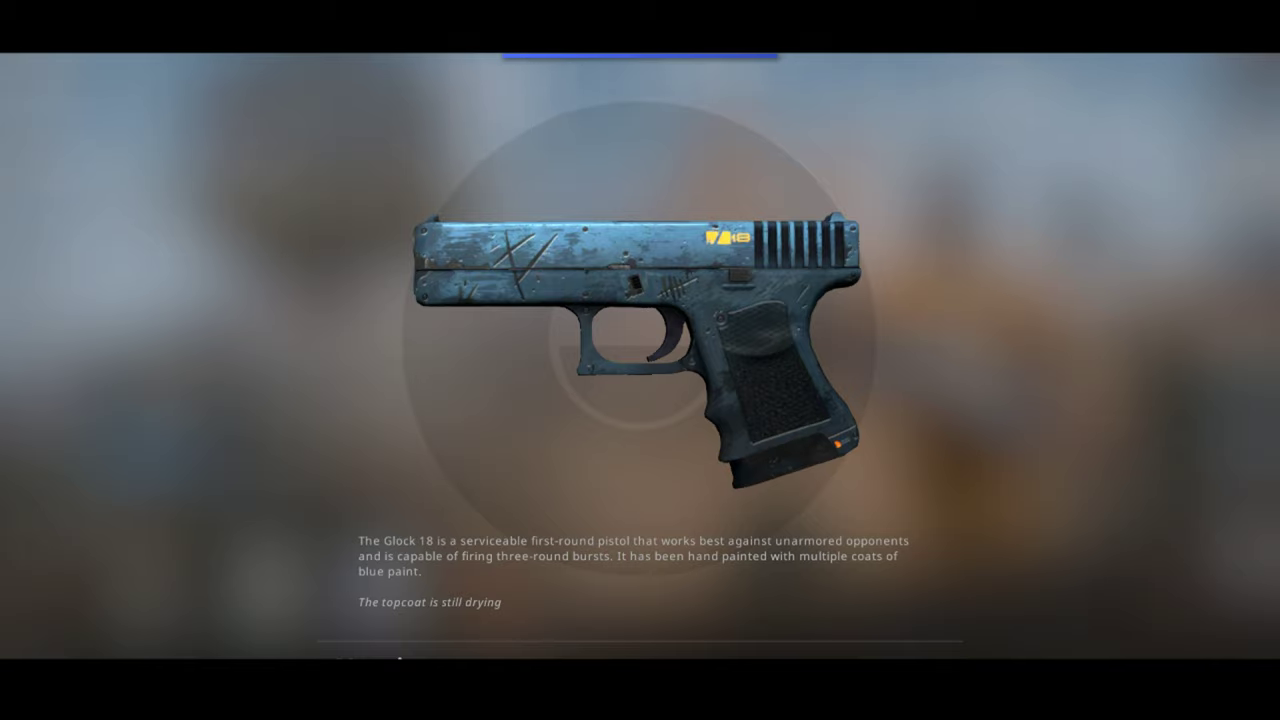
mouse_move(457, 655)
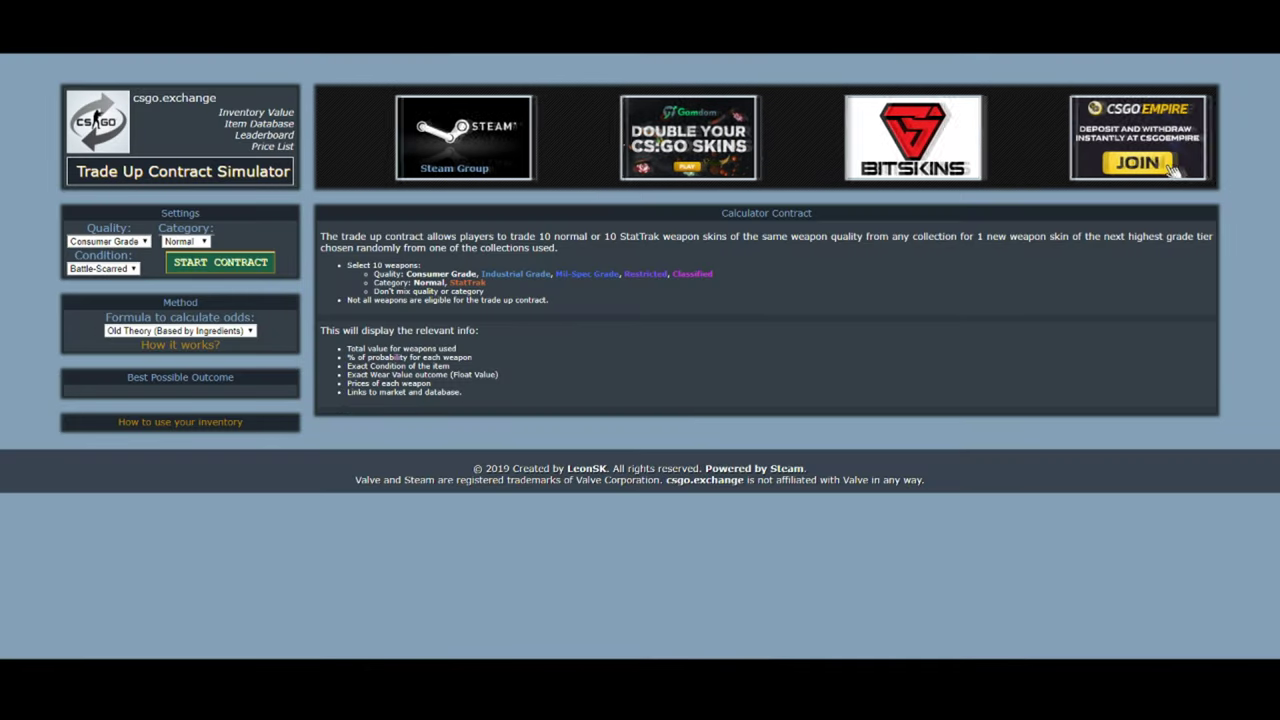
Return to the csgo.exchange trade-up simulator and examine its quality, category, condition and odds formula options
click(108, 241)
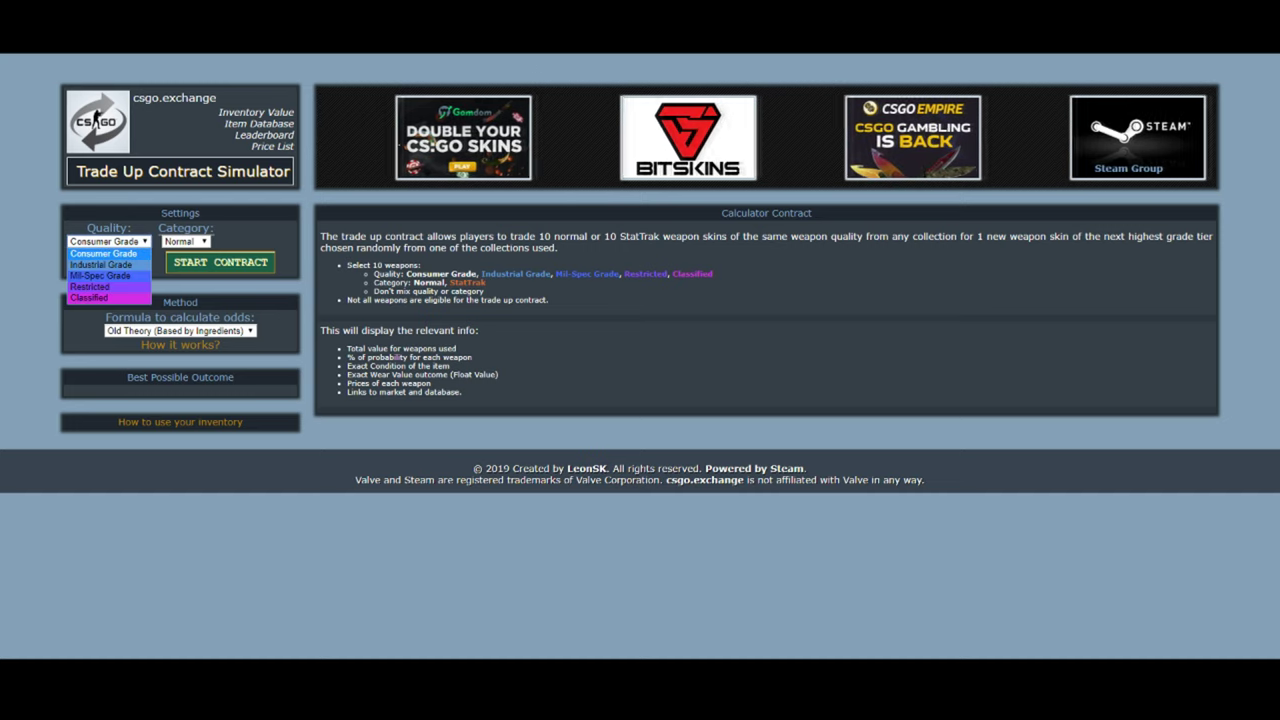
click(185, 241)
click(185, 241)
click(103, 268)
click(103, 268)
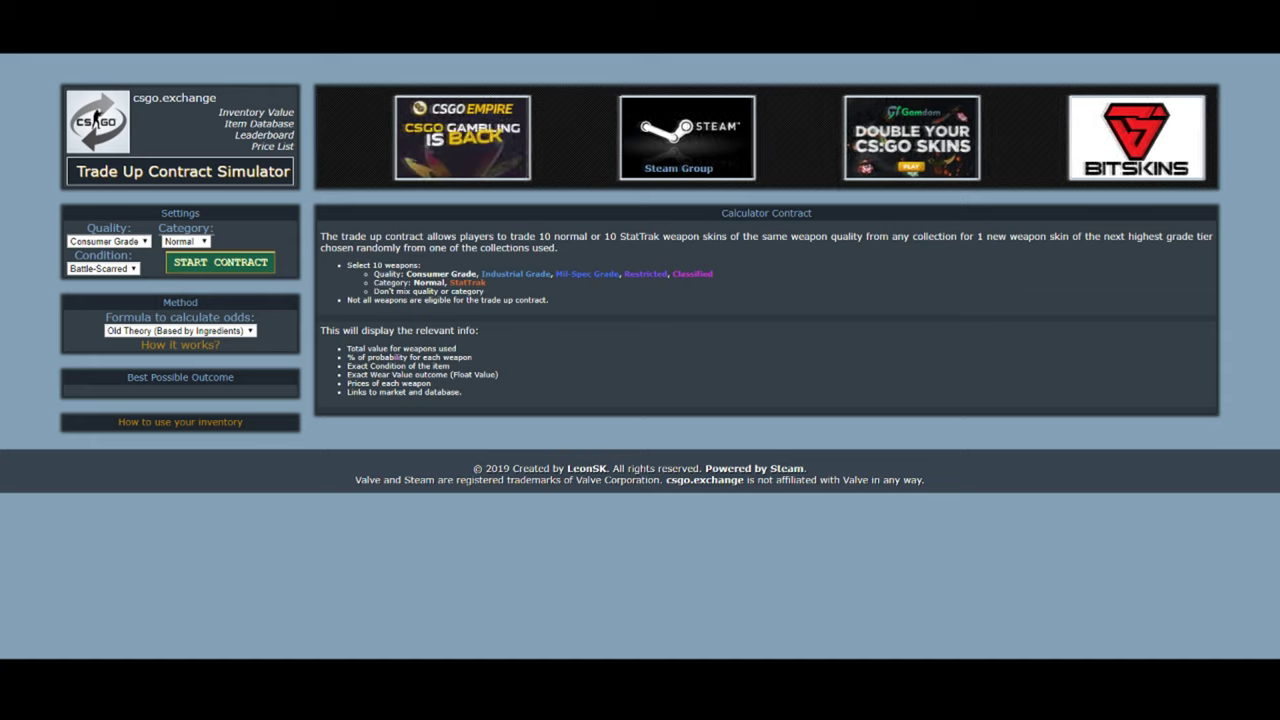
click(180, 330)
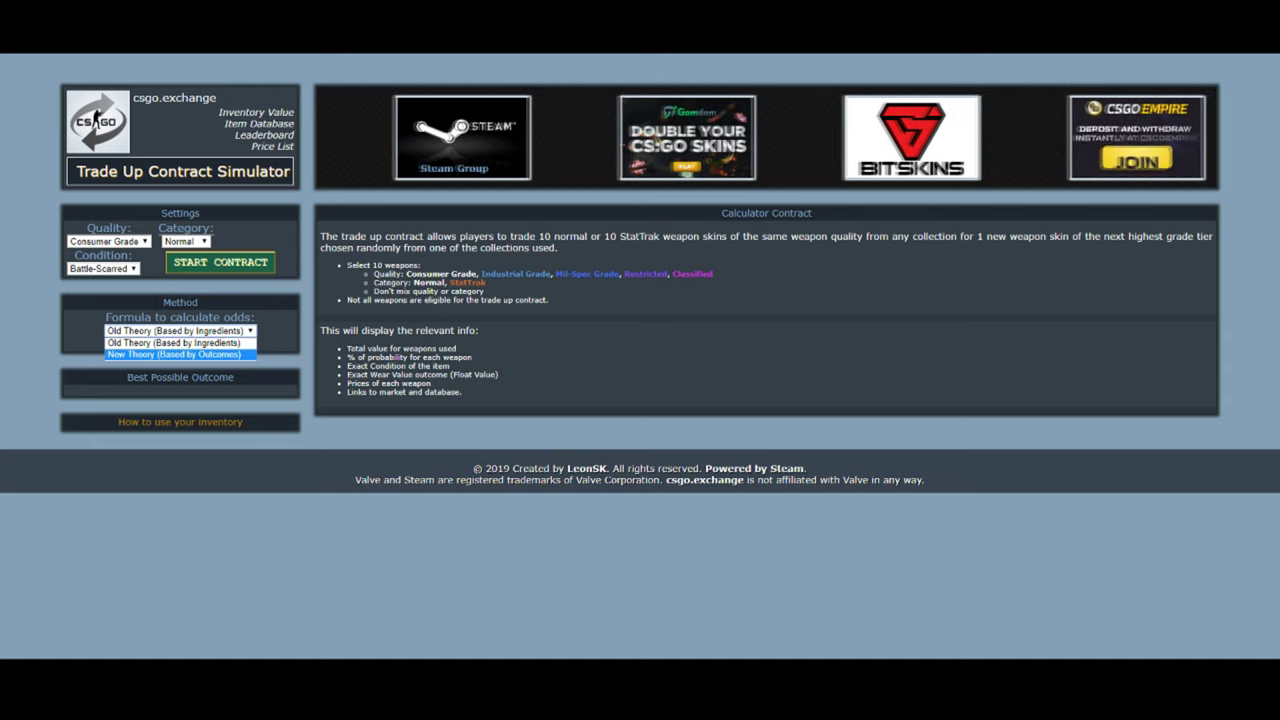
click(180, 330)
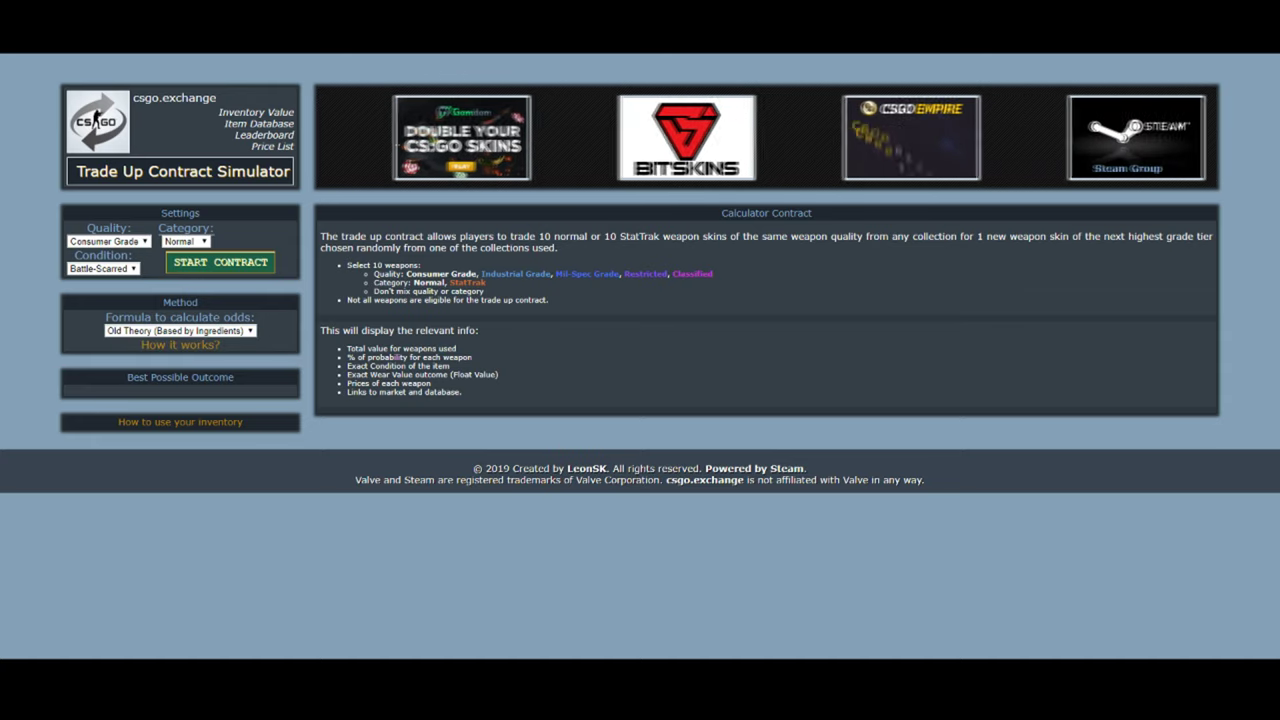
click(180, 330)
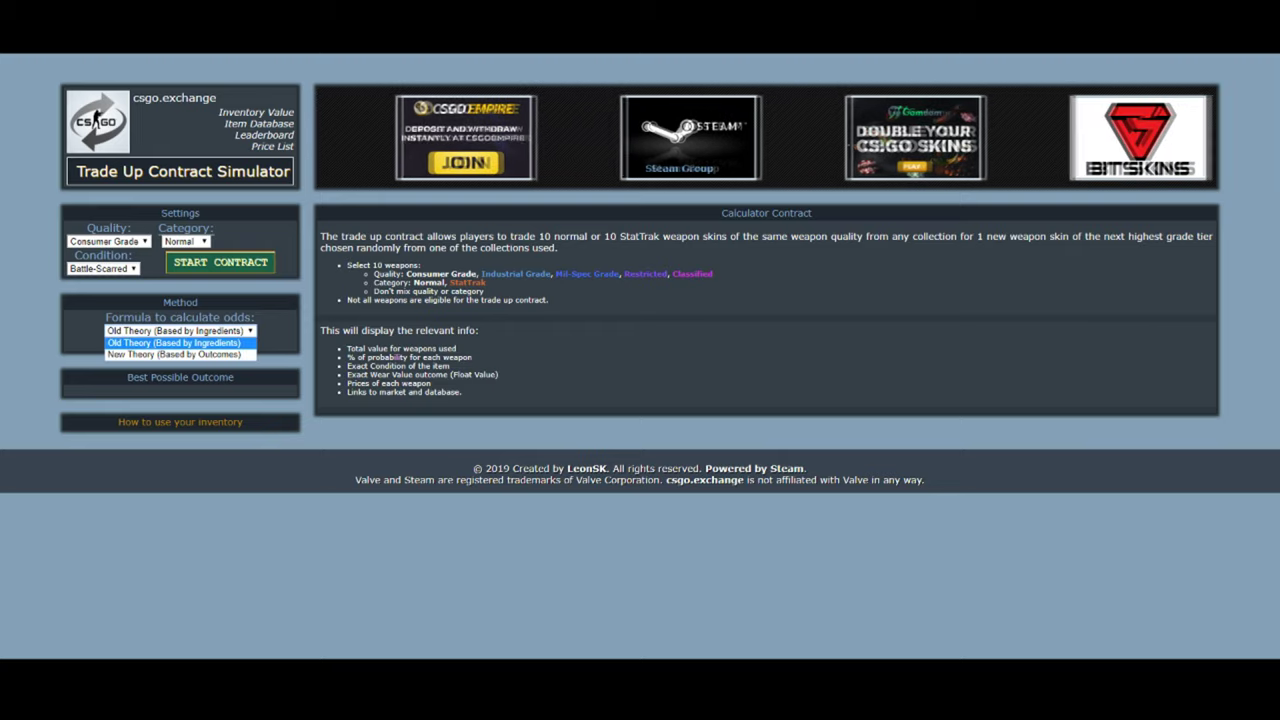
key(Escape)
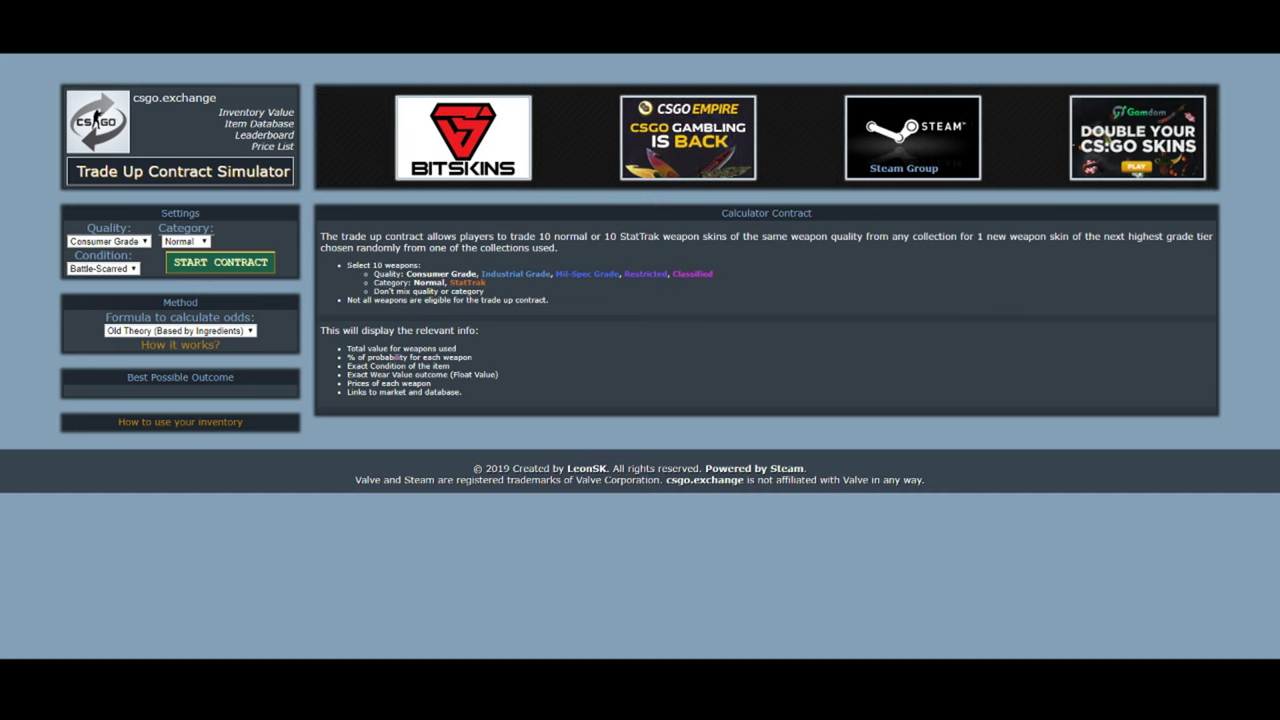
Start a trade-up contract with Mil-Spec Grade quality, Normal category and Field-Tested condition
click(108, 241)
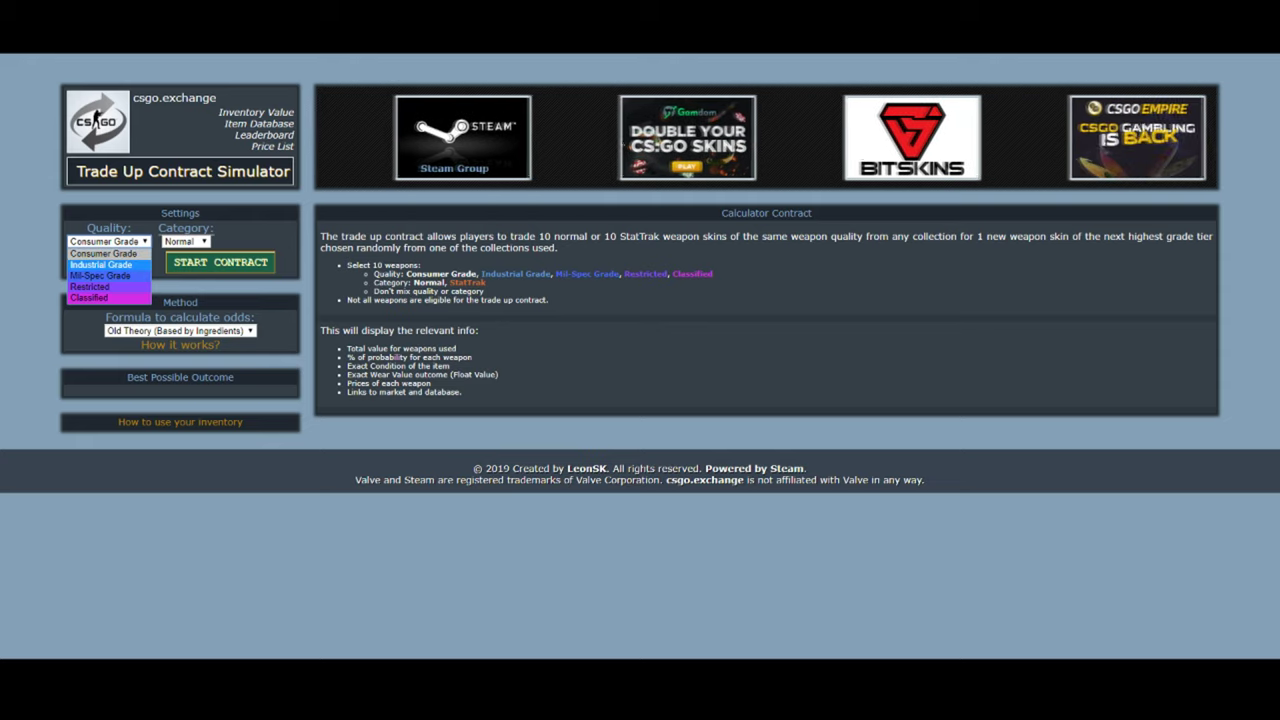
click(100, 275)
click(185, 241)
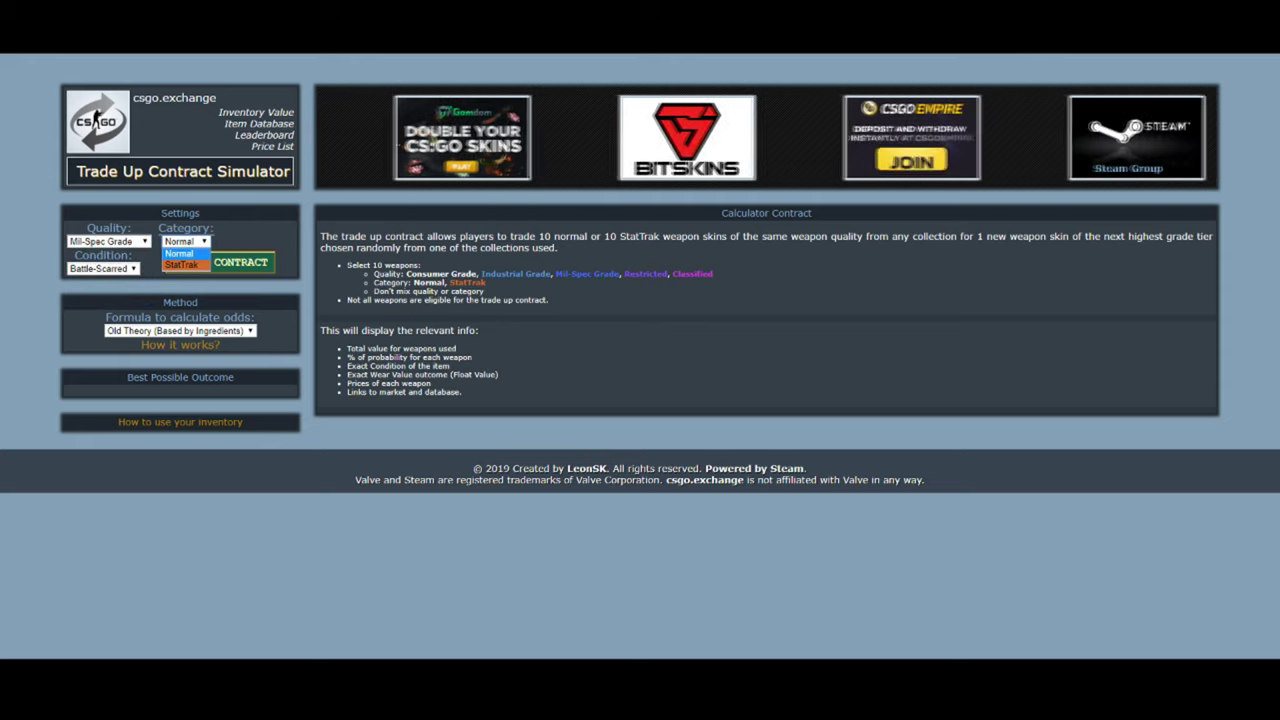
click(180, 253)
click(103, 268)
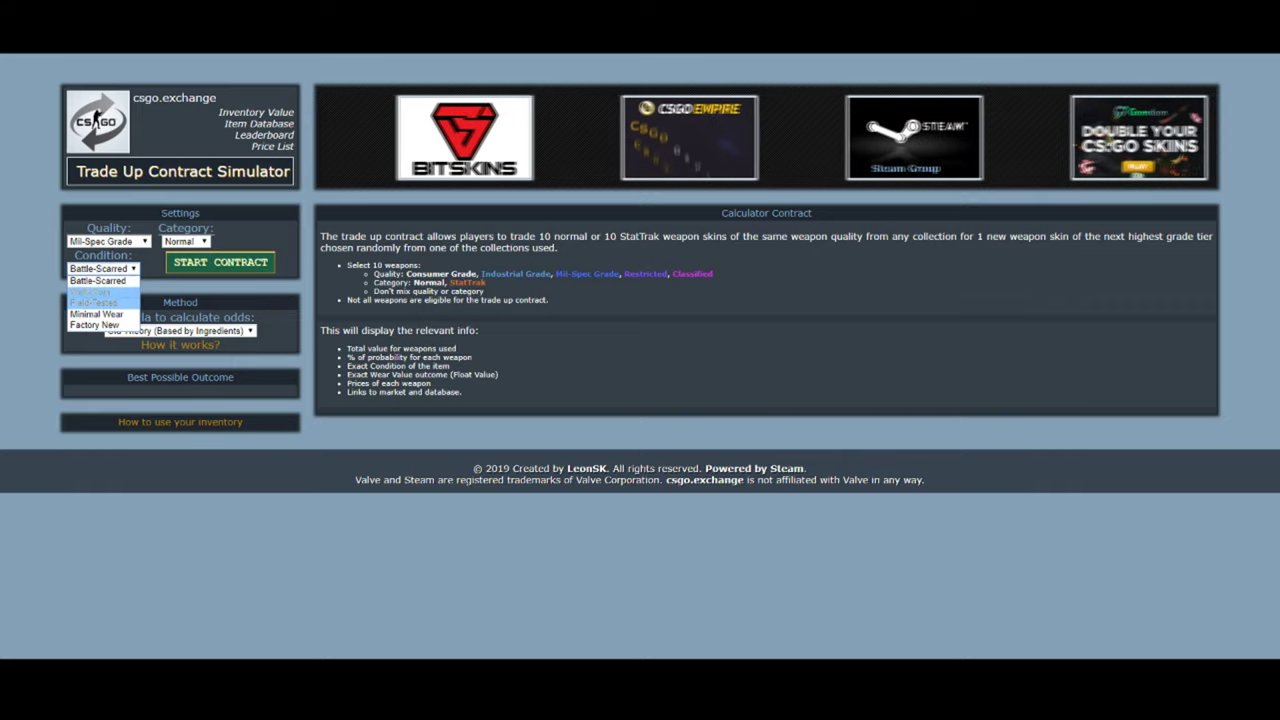
click(100, 303)
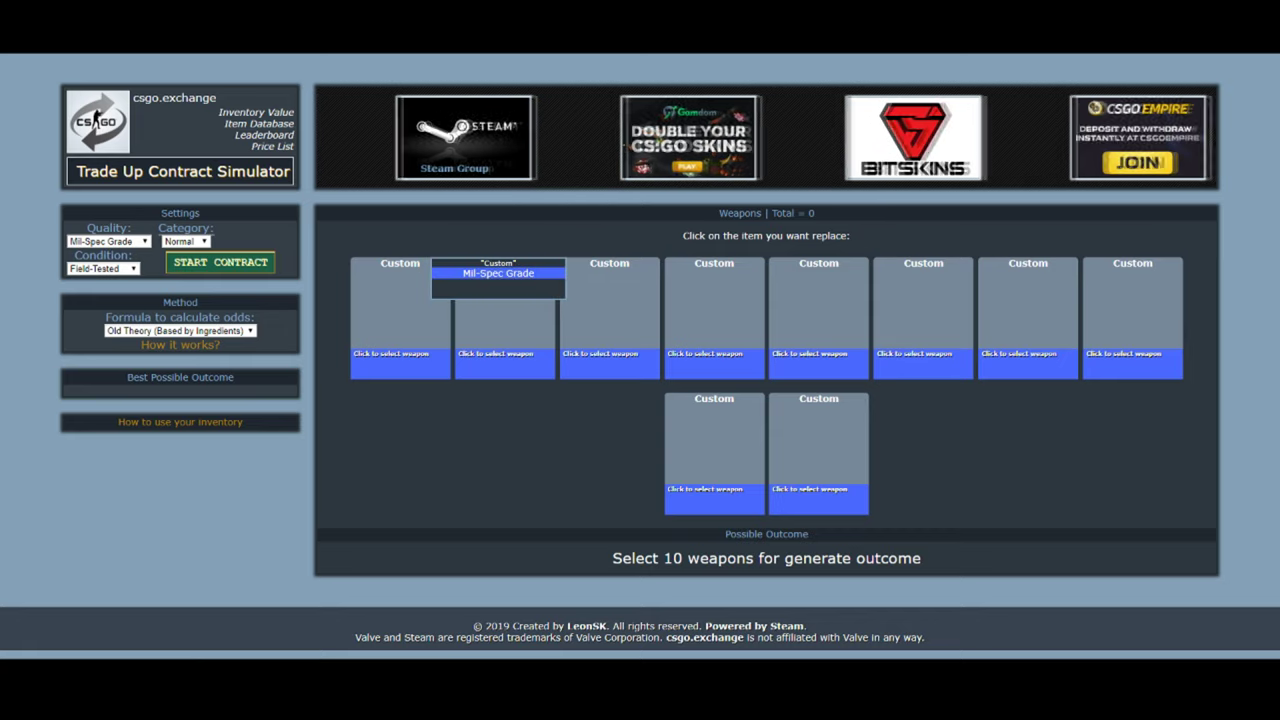
Open weapon selection for the first contract slot and filter the weapons to The Spectrum 2 Collection
click(400, 310)
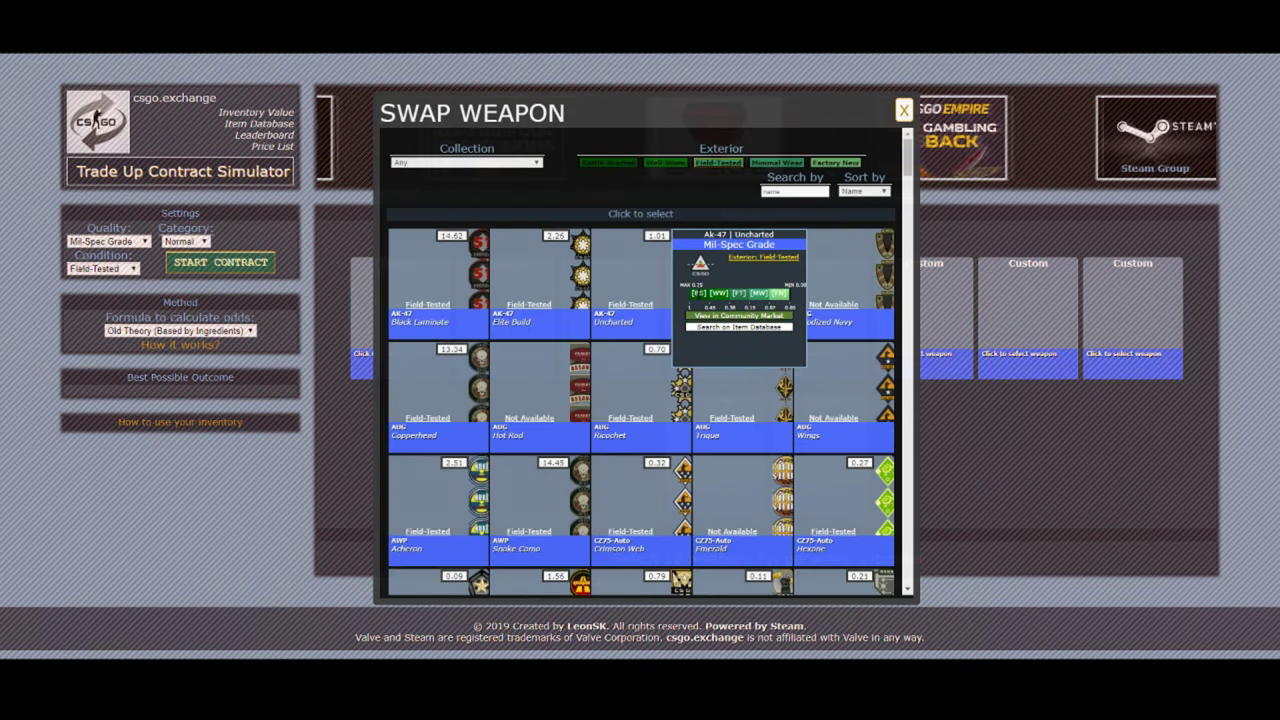
click(467, 162)
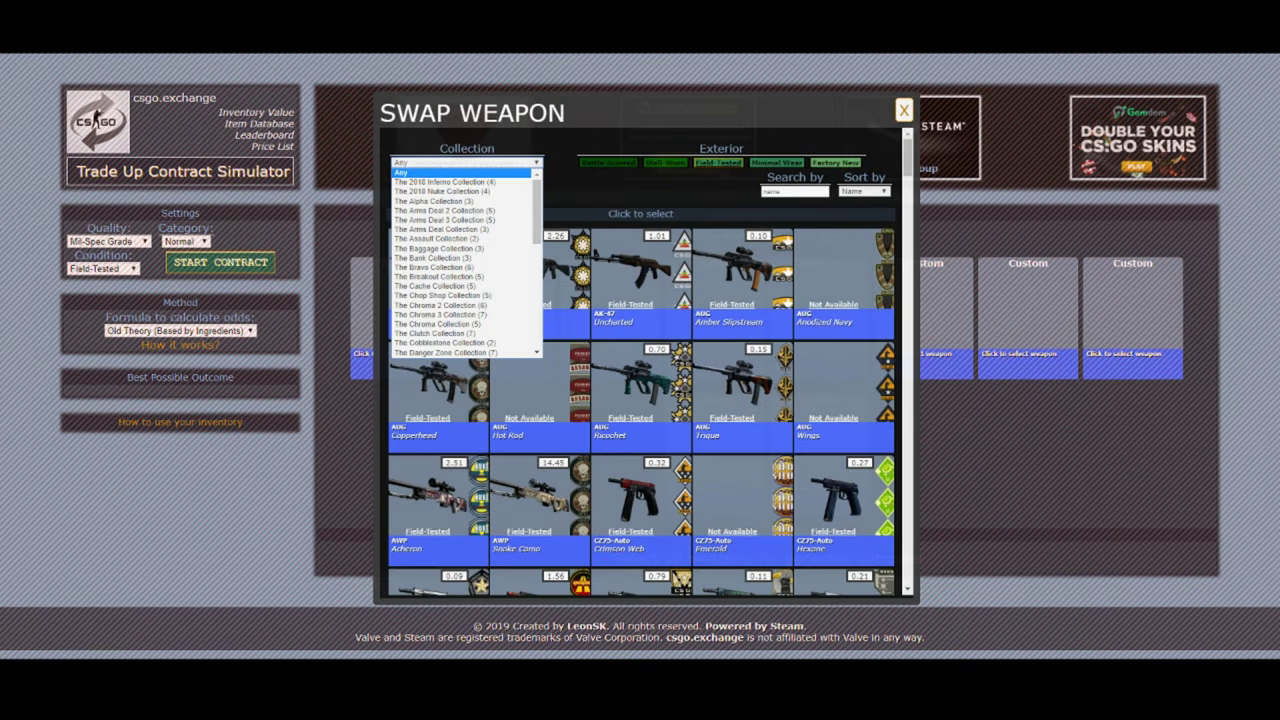
scroll(460, 260, down, 5)
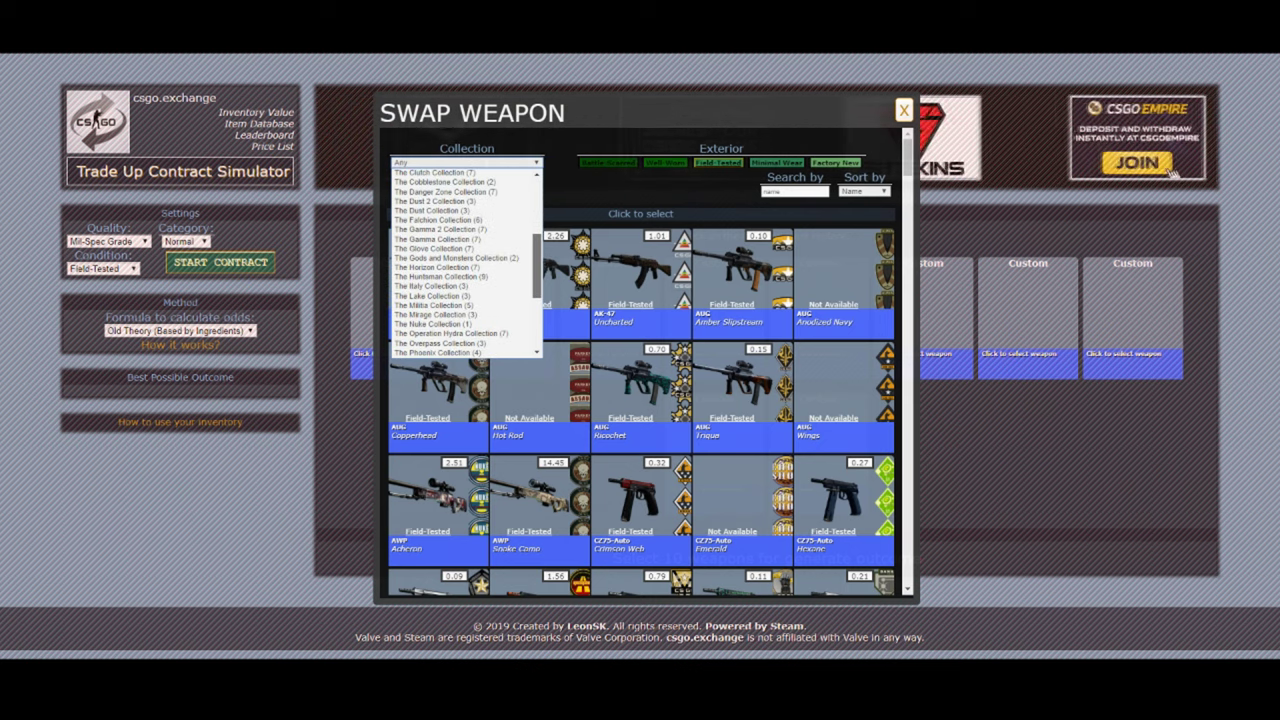
scroll(460, 260, down, 2)
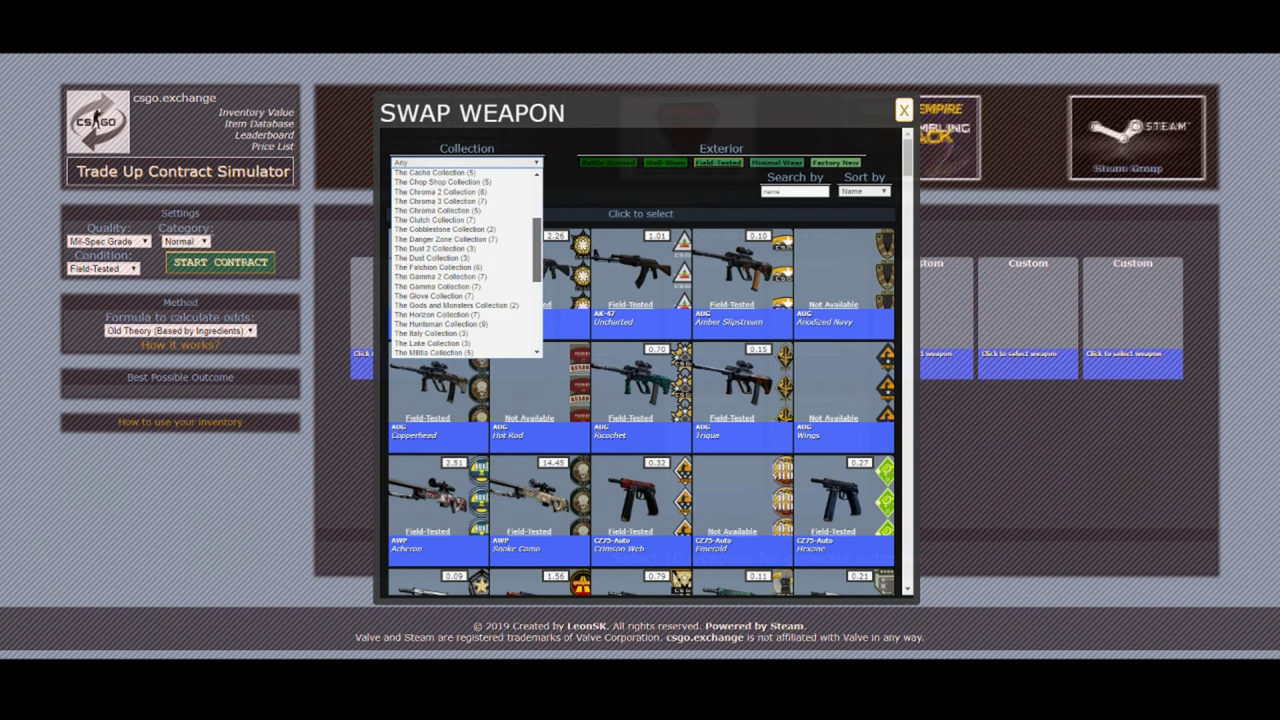
scroll(460, 281, down, 3)
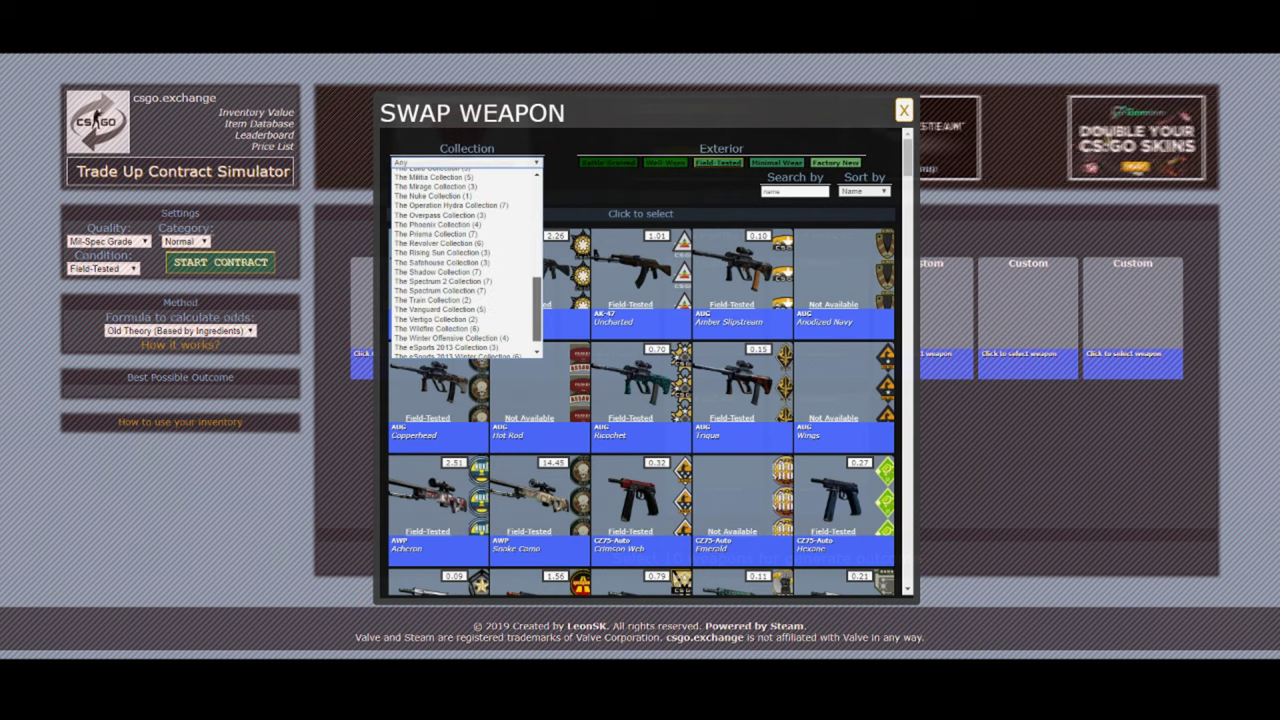
click(460, 281)
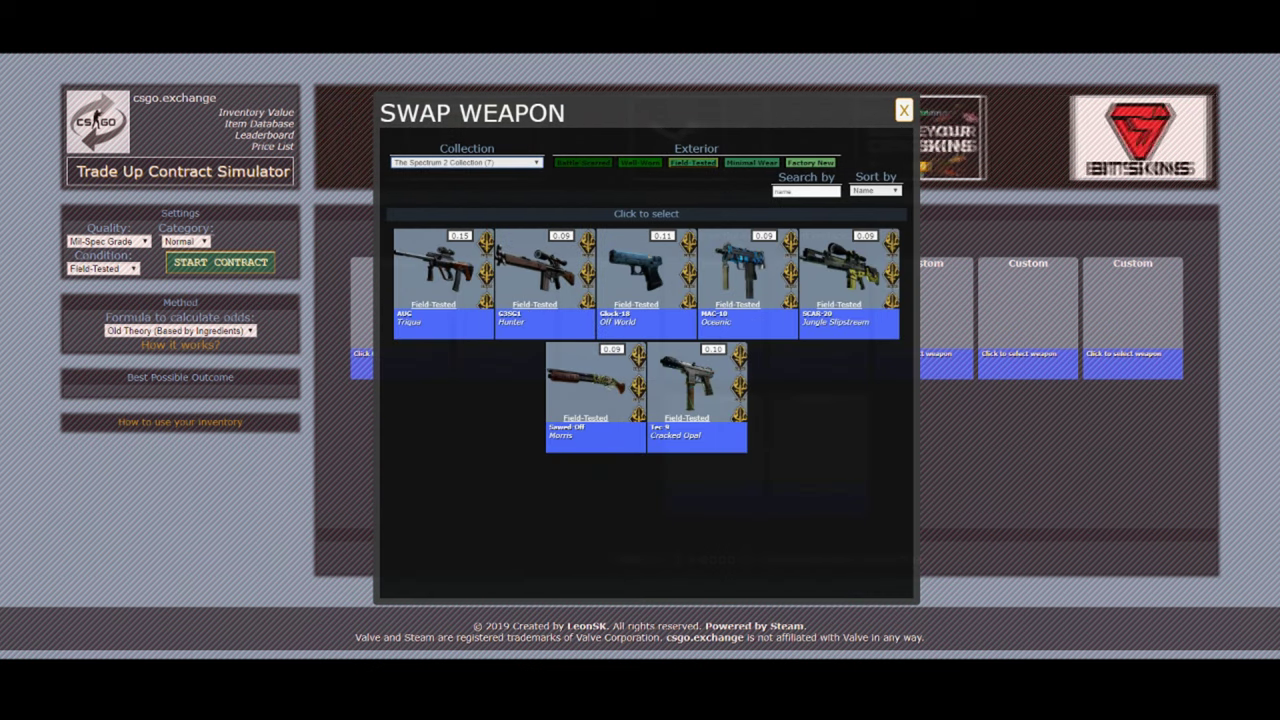
Fill the first slot with the Glock-18 | Off World at a float value of 0.312
click(784, 293)
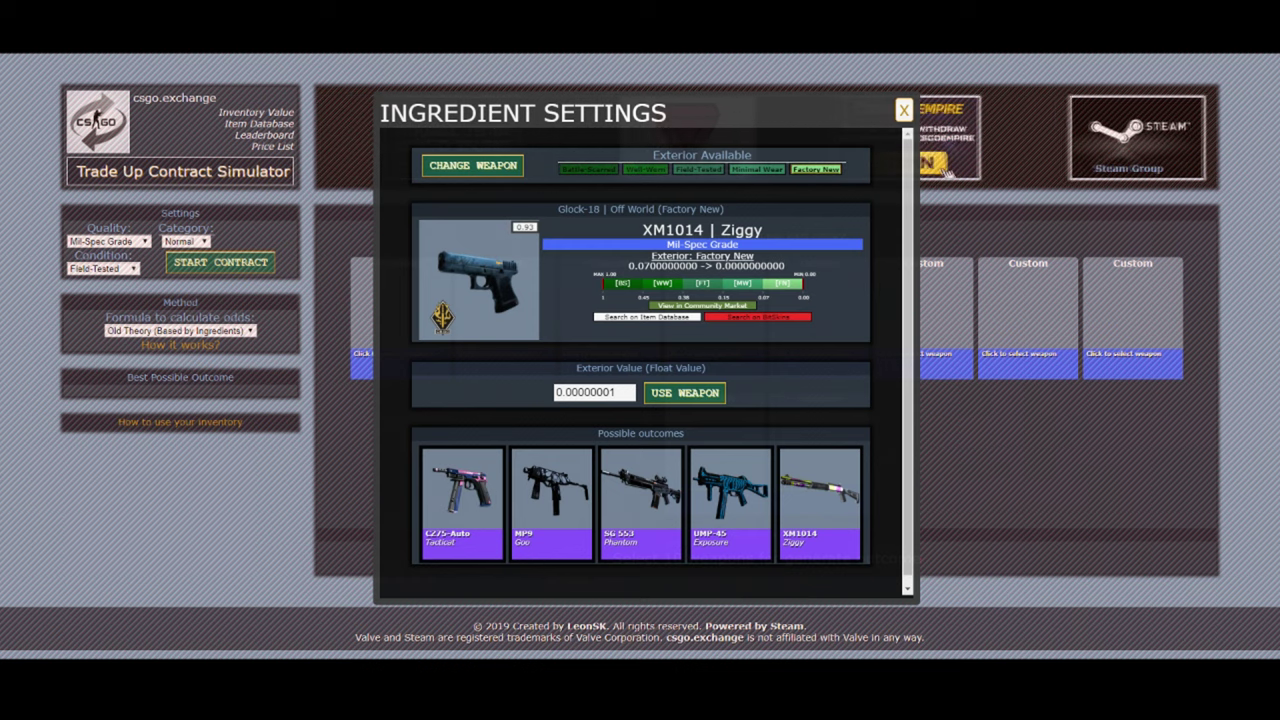
drag(617, 392, 565, 392)
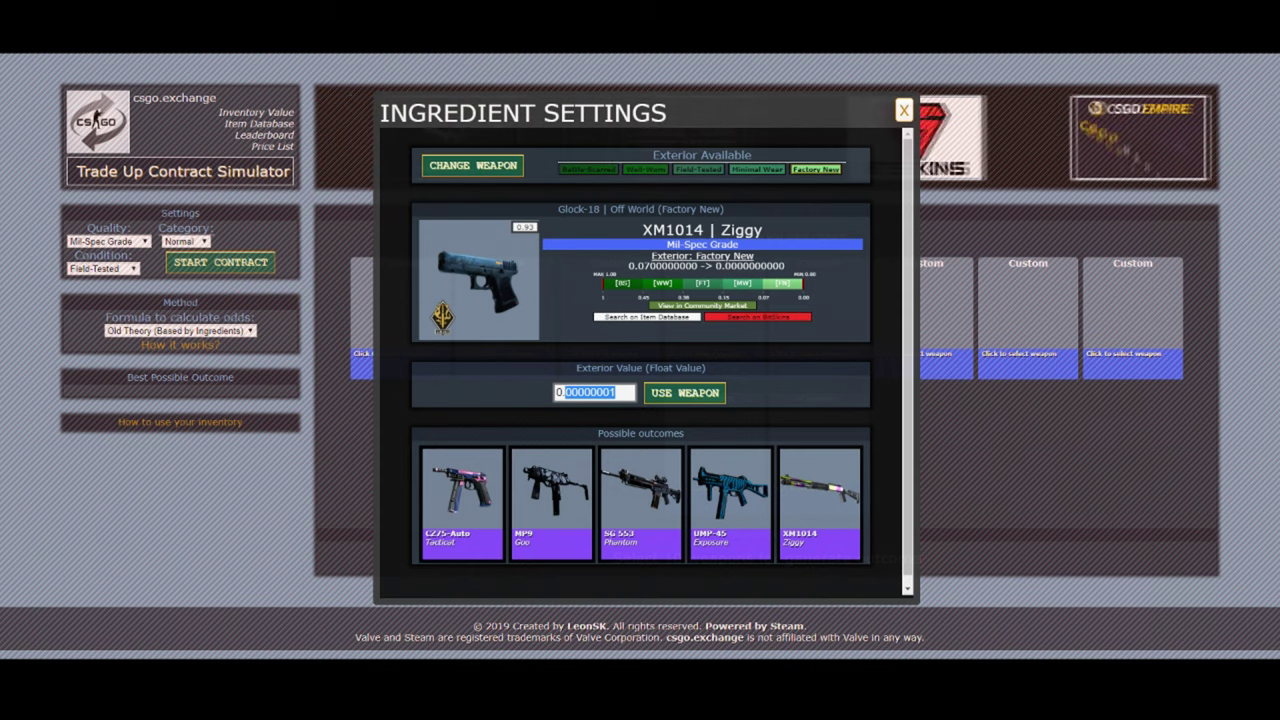
text(312)
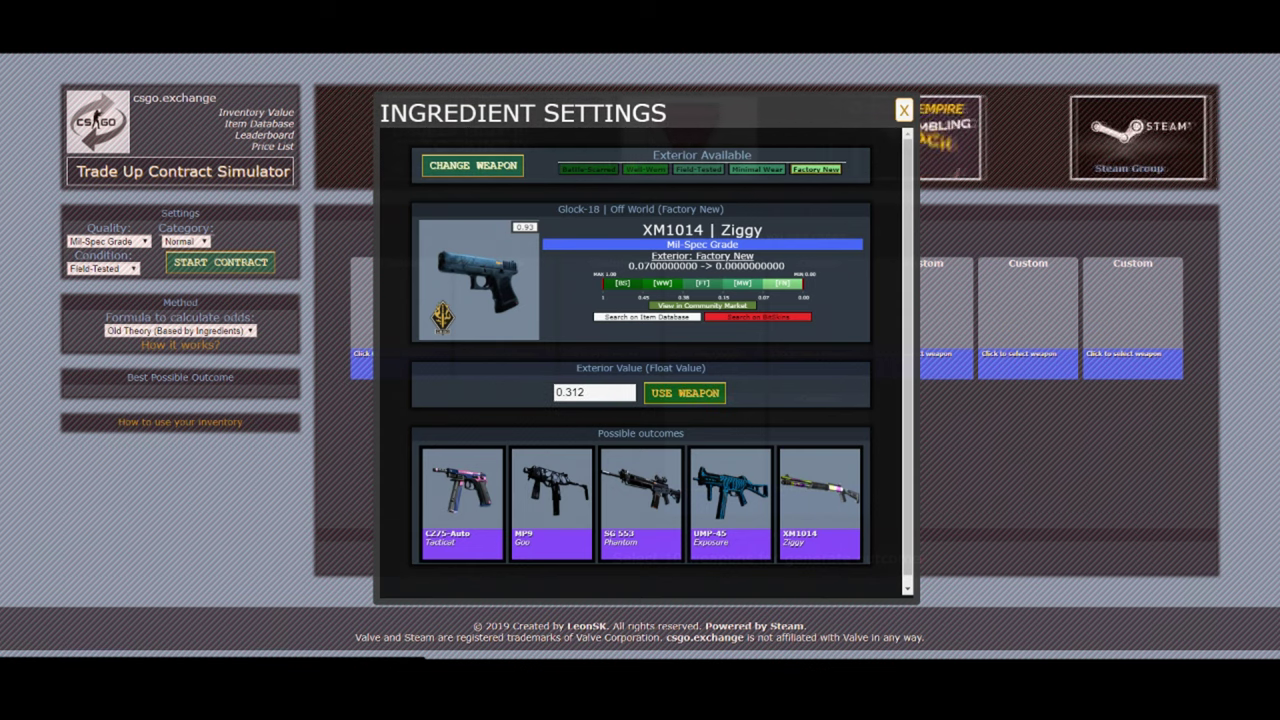
click(684, 392)
Copy the Glock-18 | Off World from the first slot into the remaining nine contract slots
mouse_move(399, 330)
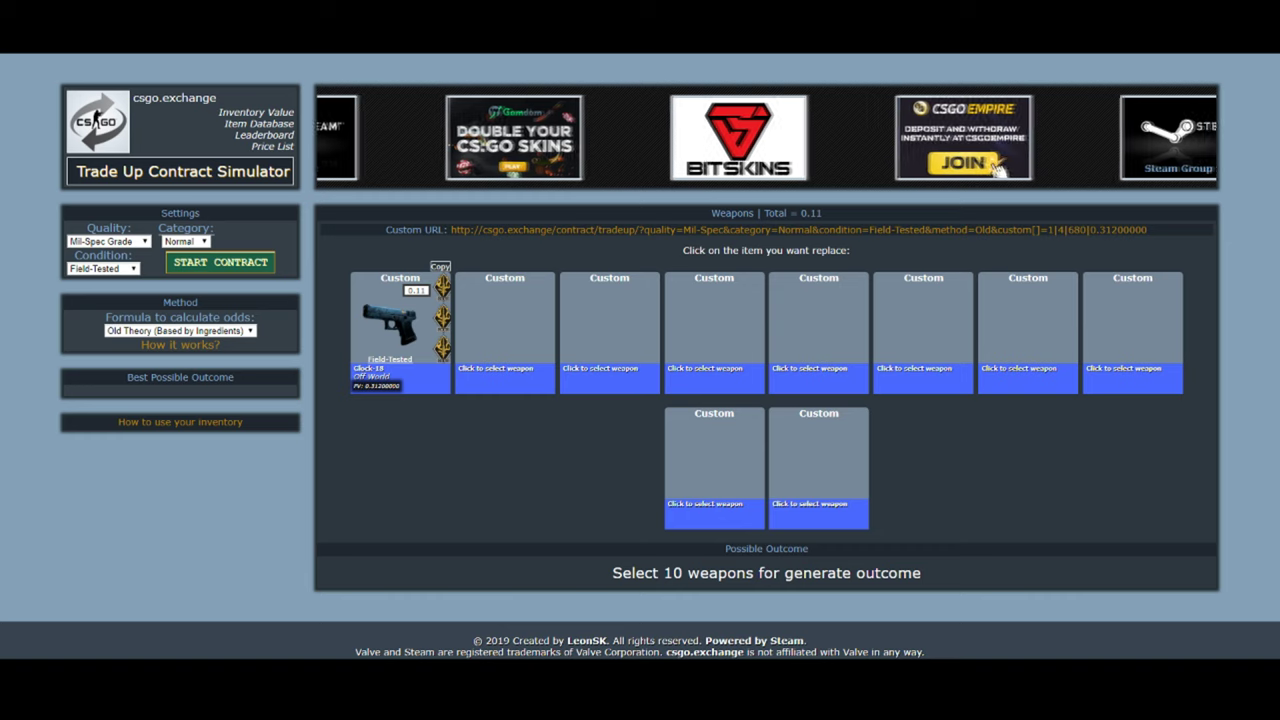
click(440, 266)
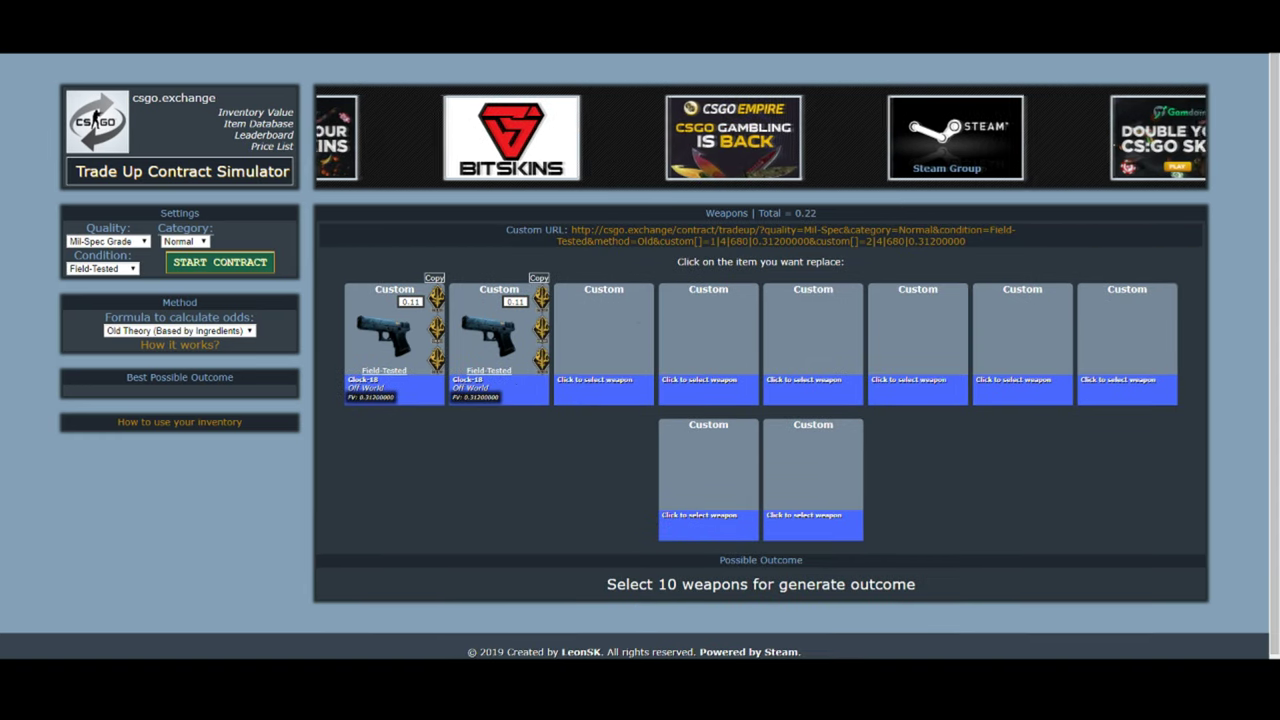
click(539, 277)
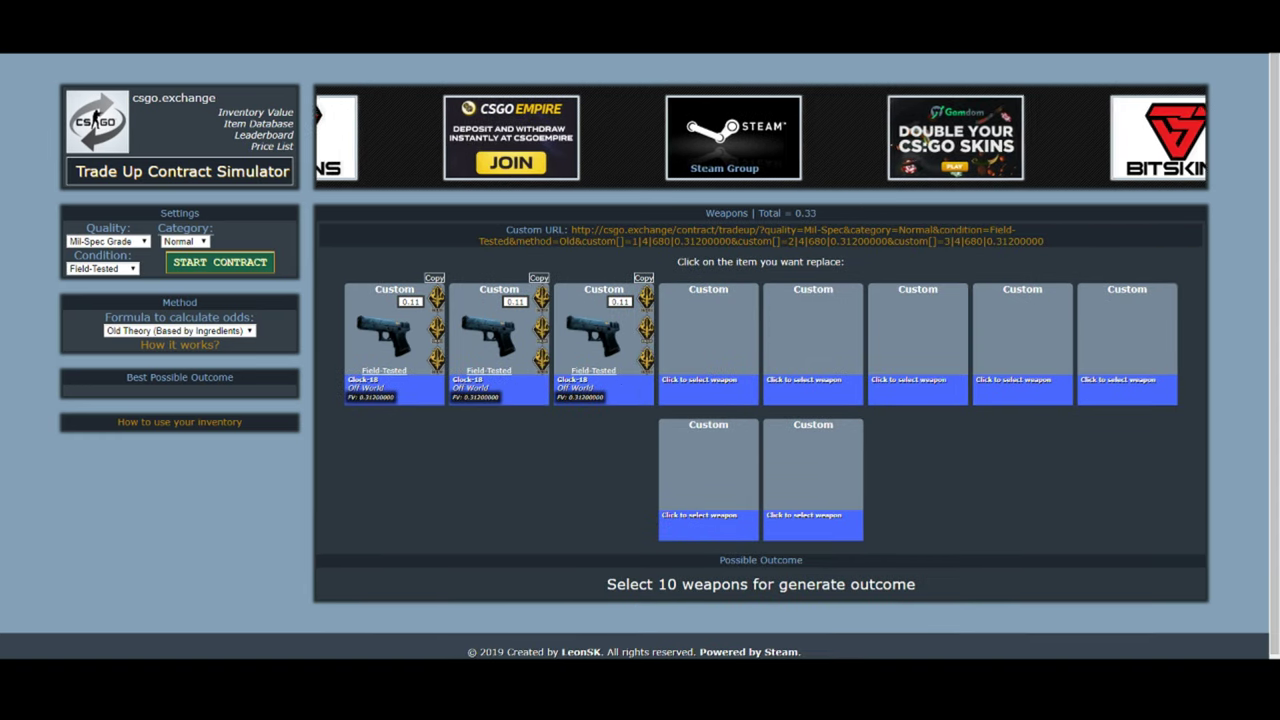
click(643, 277)
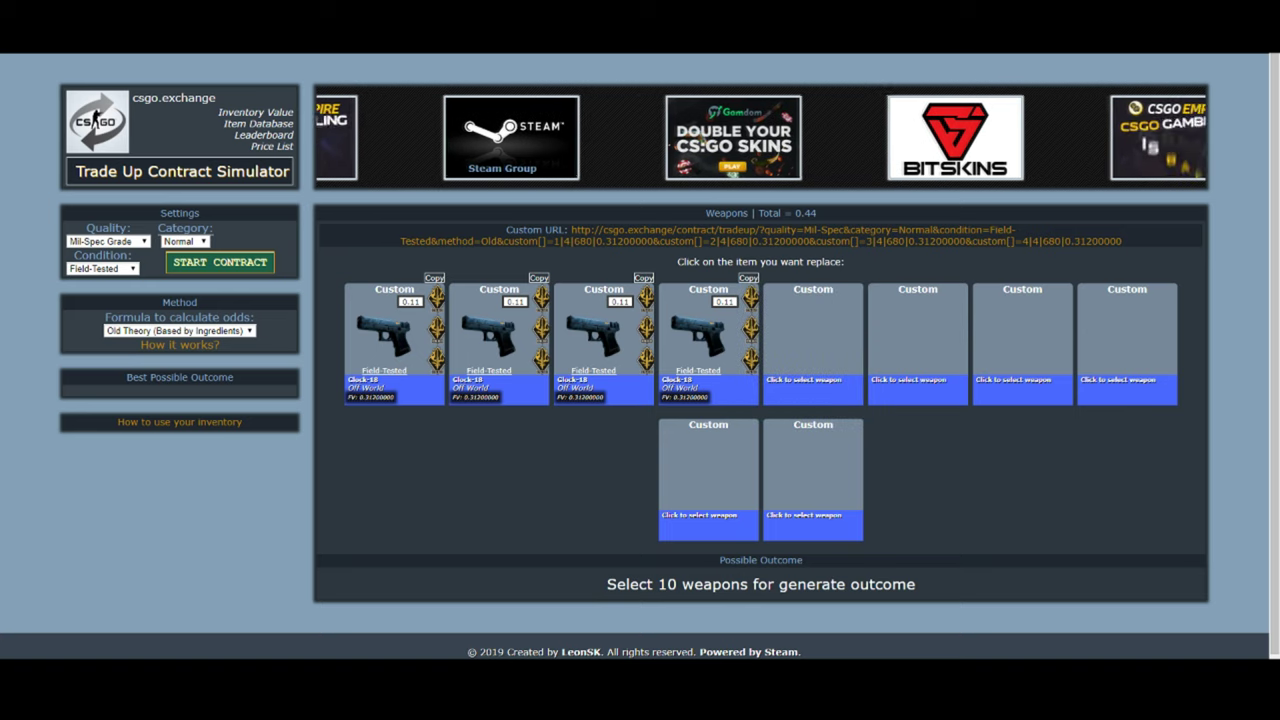
click(748, 277)
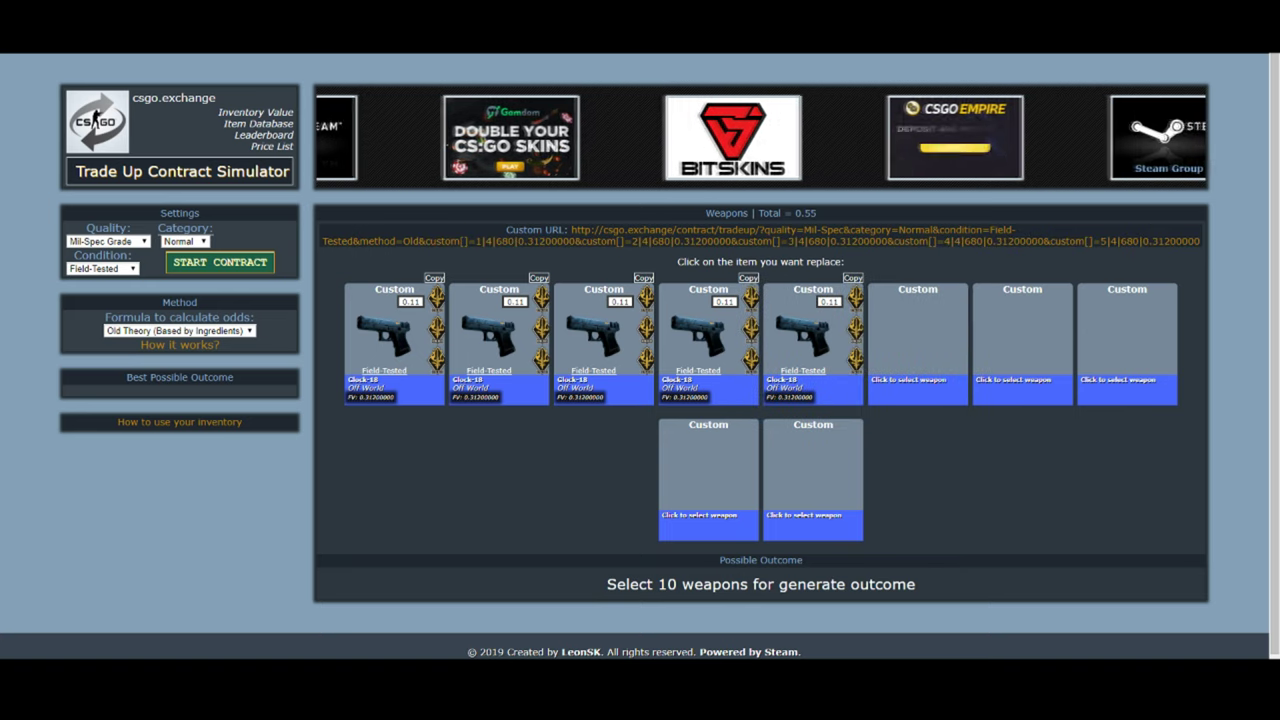
click(853, 277)
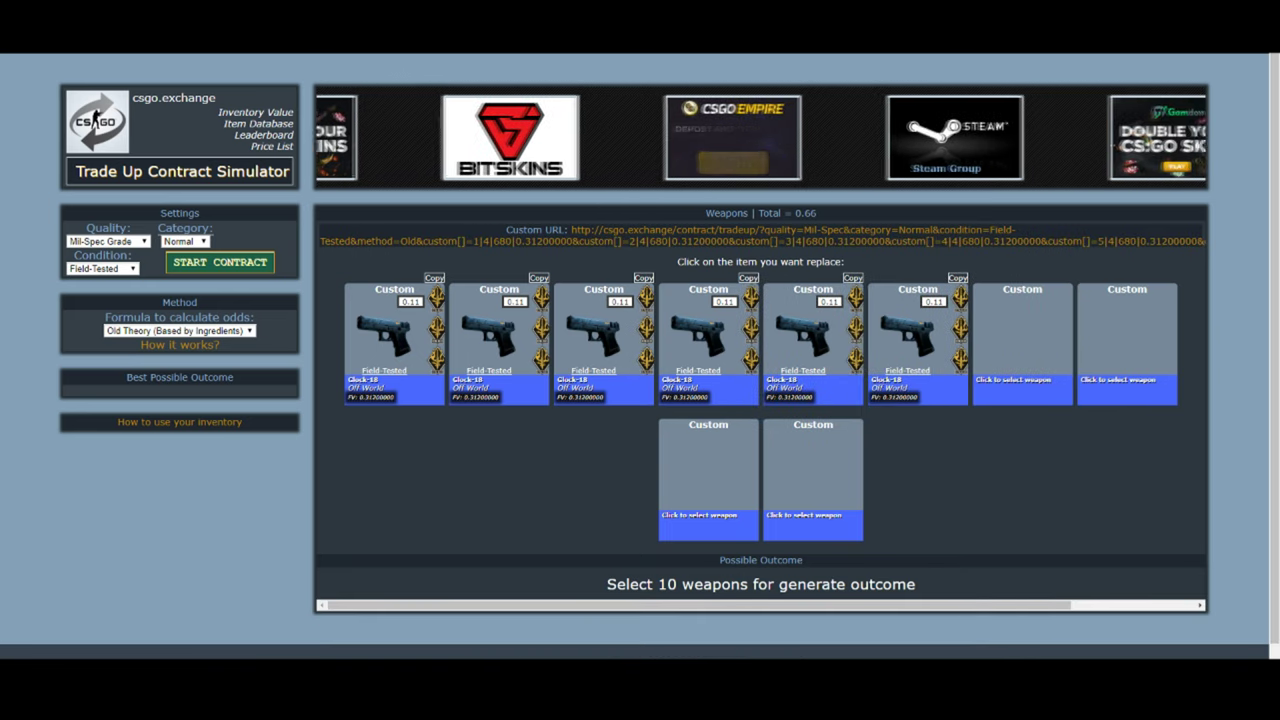
click(957, 277)
click(1062, 277)
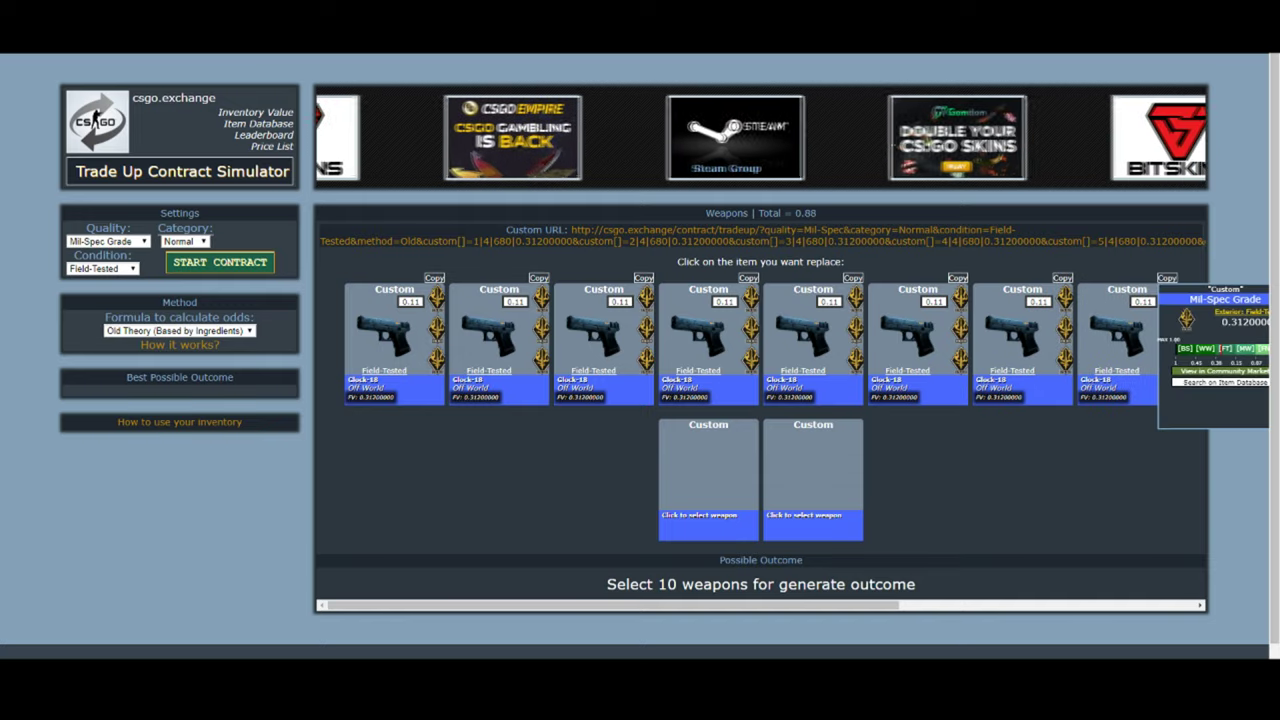
click(748, 277)
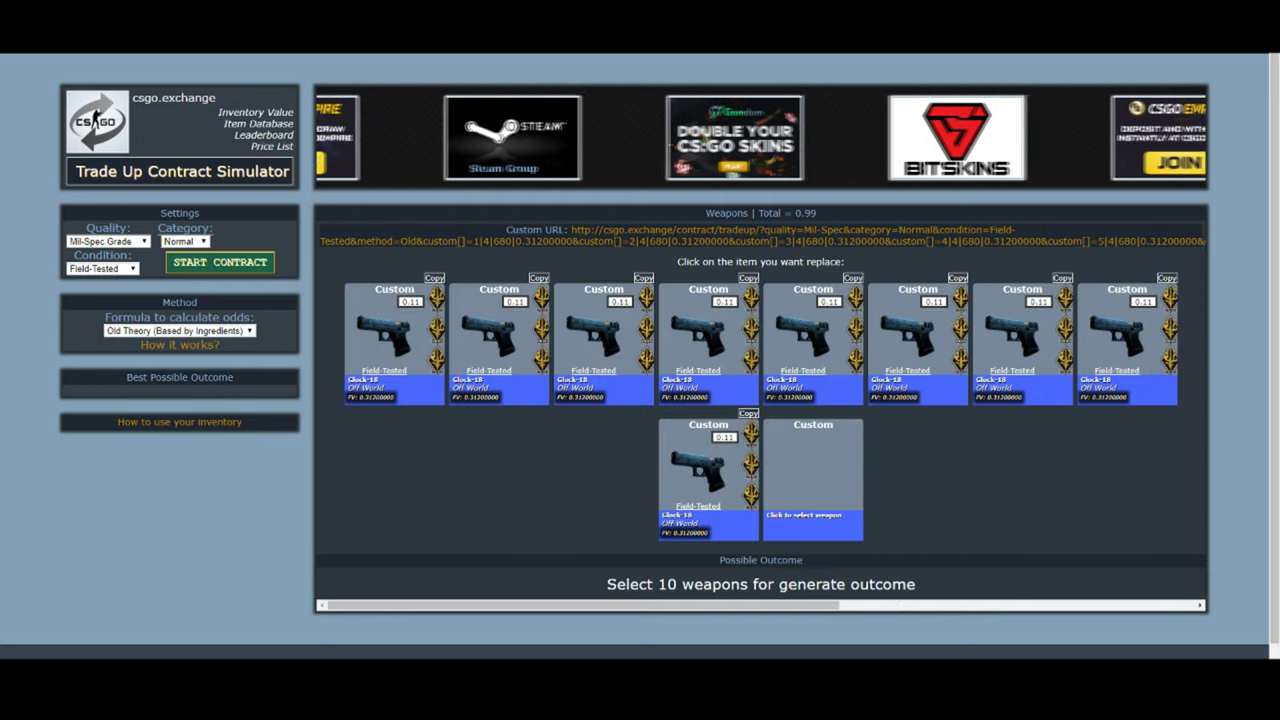
click(748, 413)
click(853, 413)
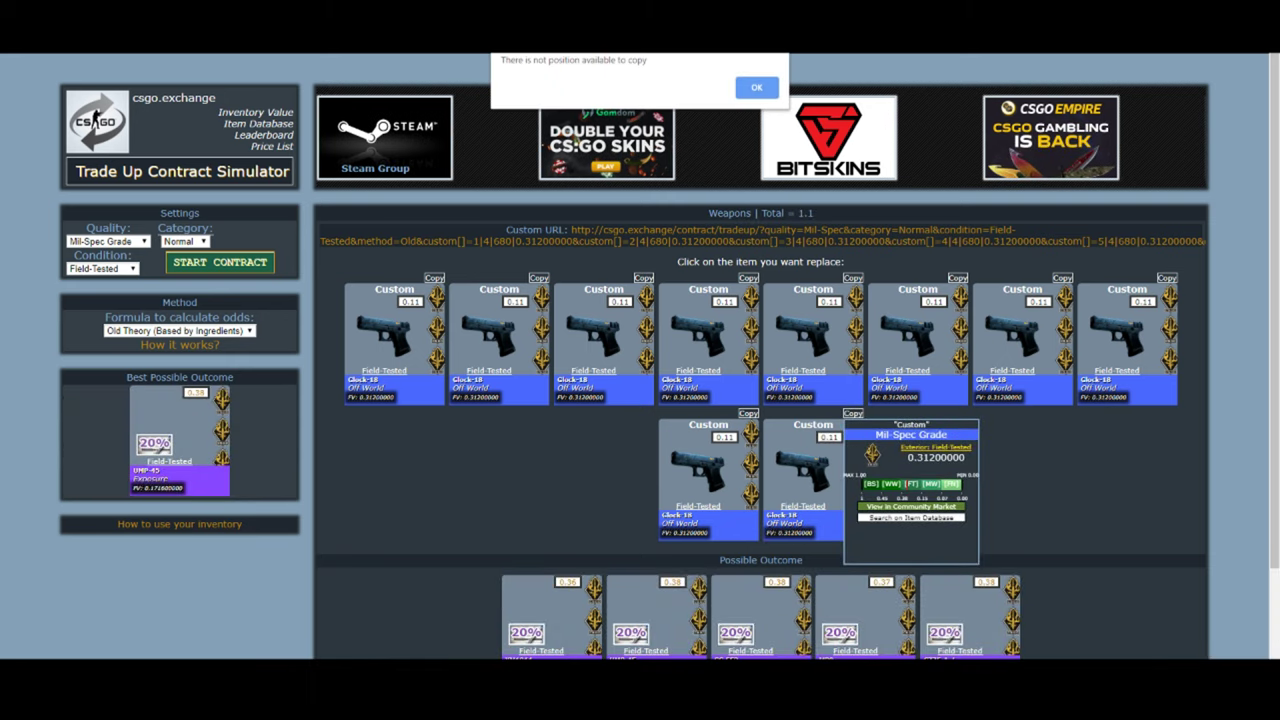
Dismiss the copy alert and review the best possible outcome and the possible outcomes of the ten-Glock contract
click(756, 86)
scroll(640, 356, down, 1)
scroll(655, 550, down, 1)
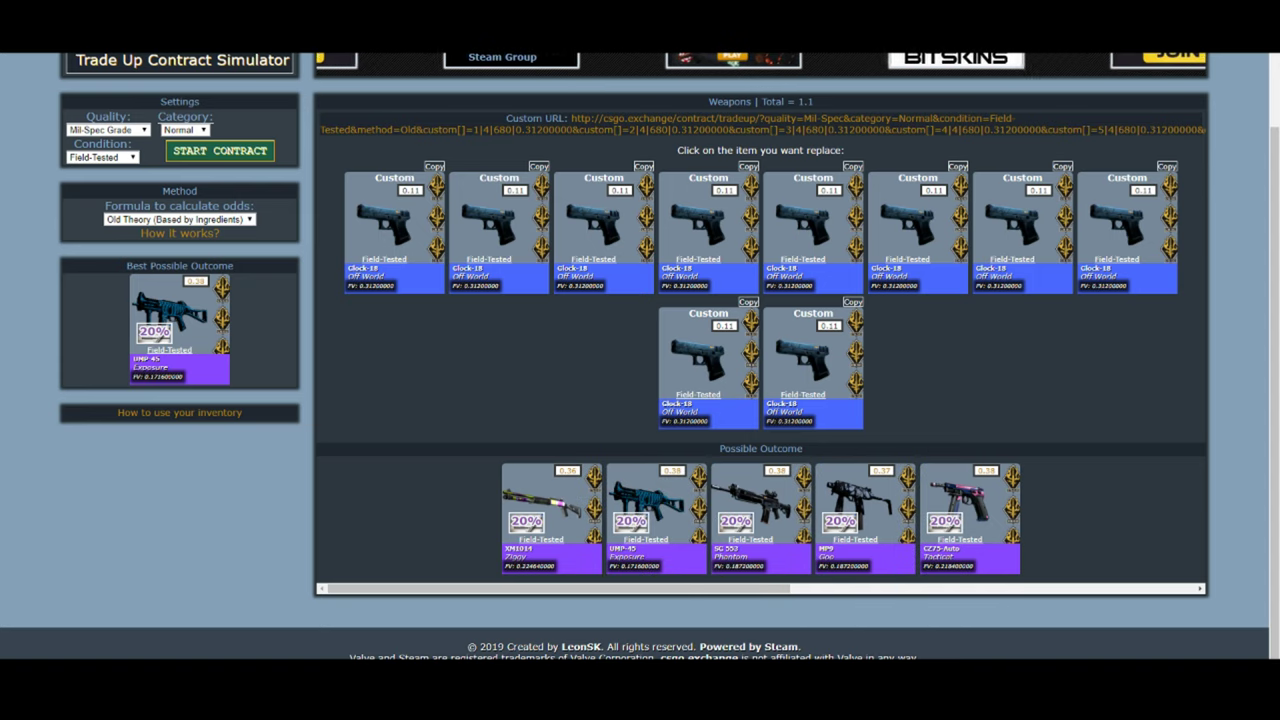
mouse_move(855, 505)
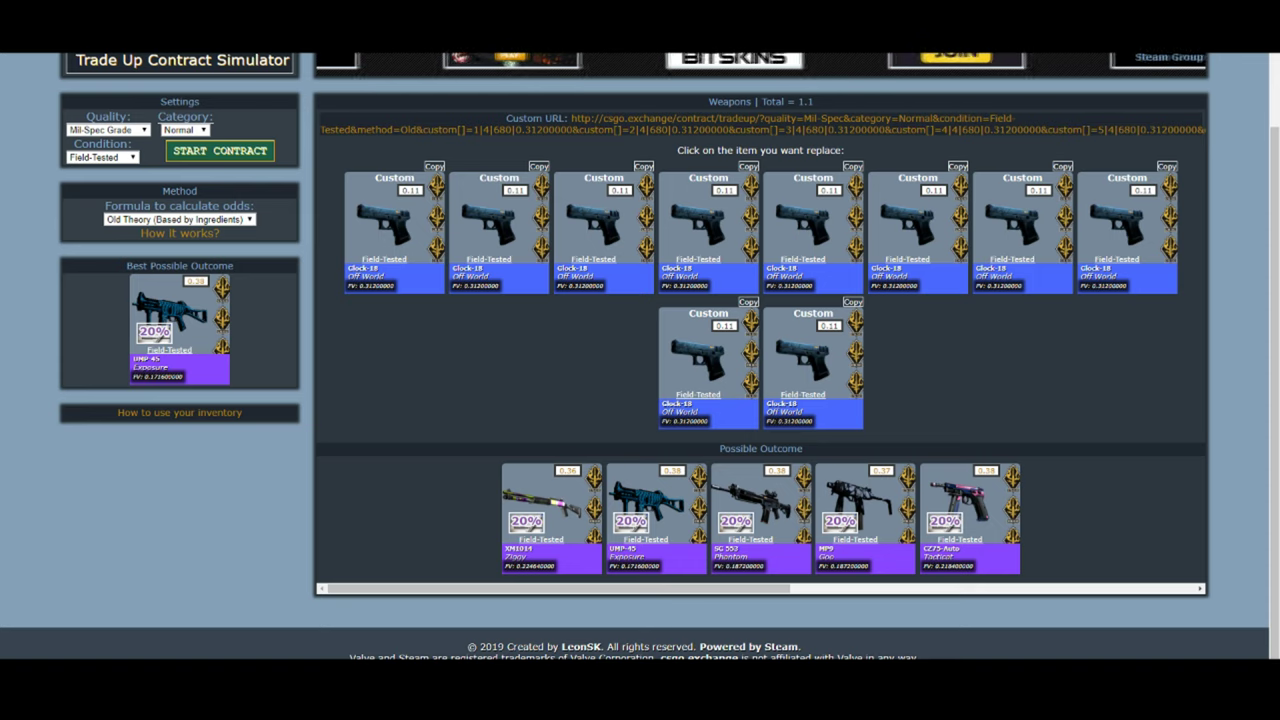
mouse_move(170, 318)
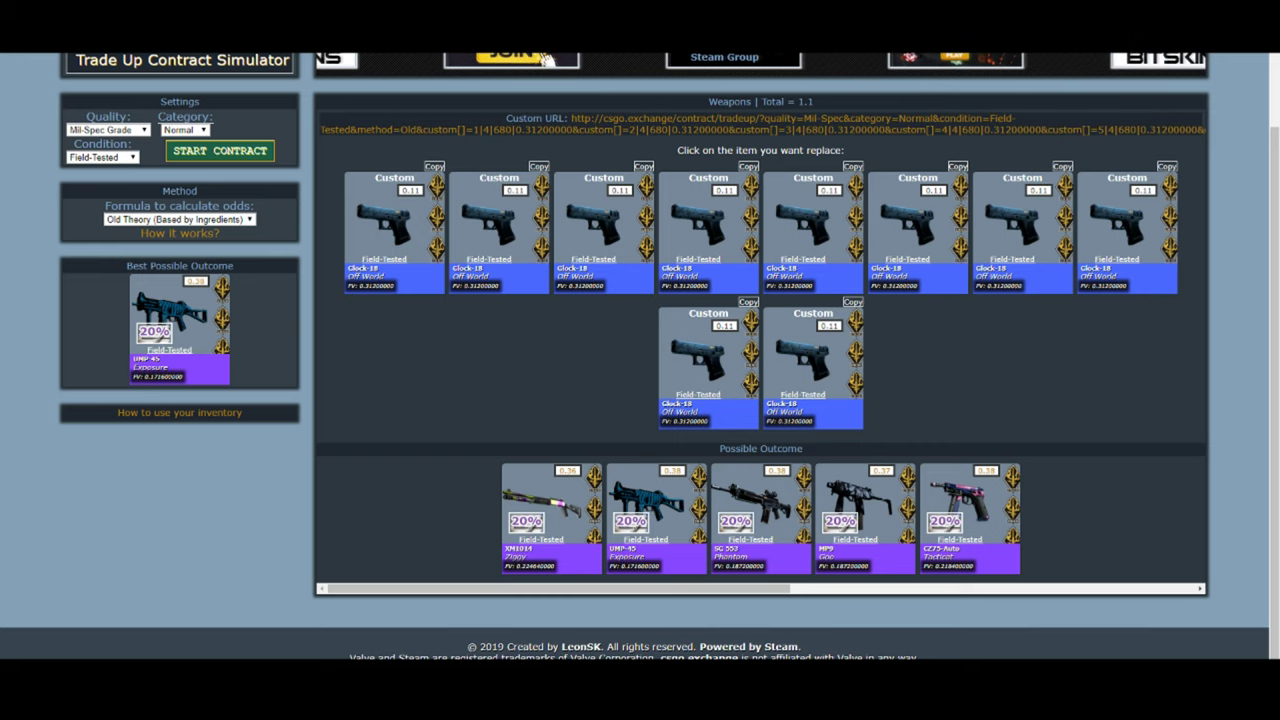
scroll(640, 360, up, 1)
scroll(640, 360, down, 1)
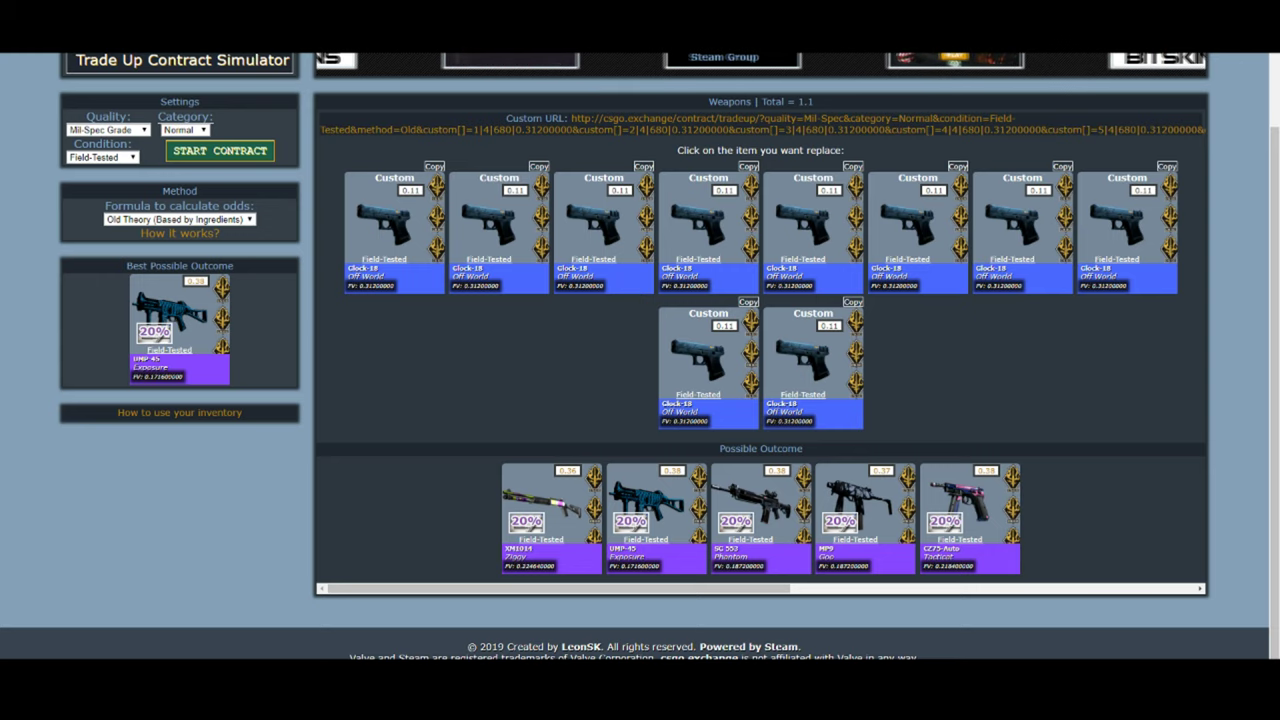
mouse_move(551, 507)
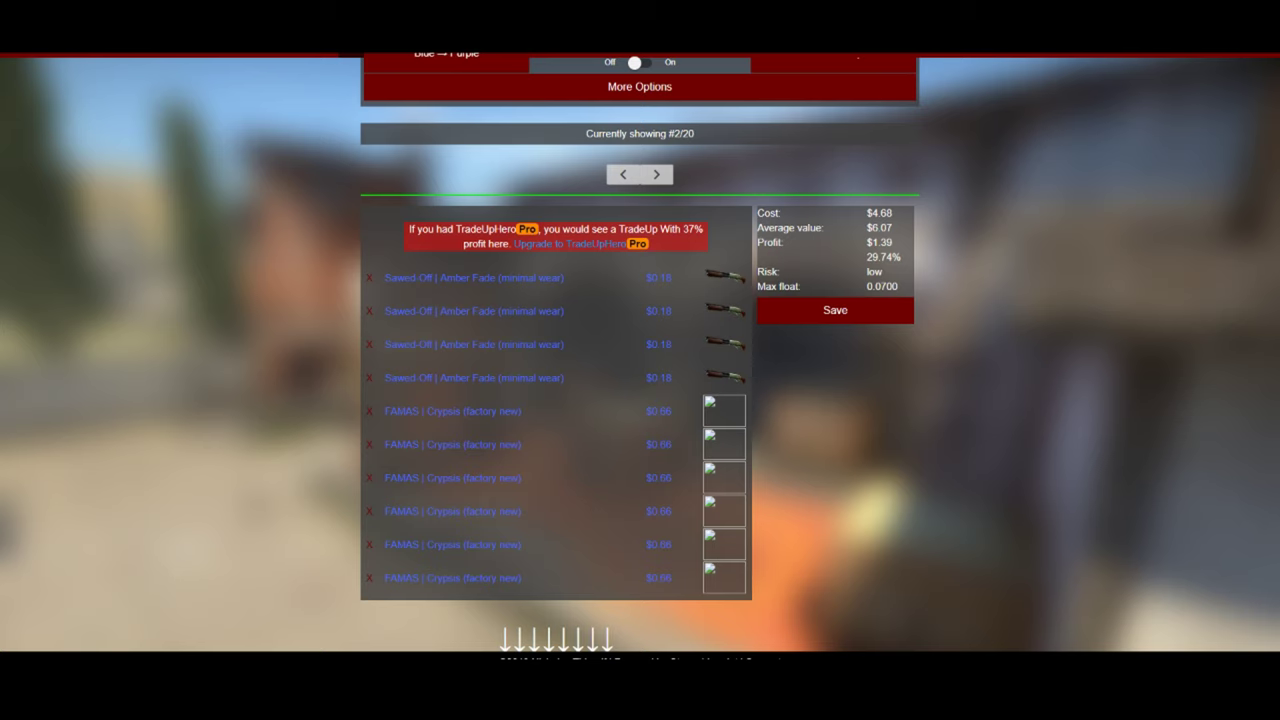
Switch to TradeUp Hero and examine trade-up #2's ingredient skins, cost, profit, maximum float, and each outcome's odds and gain or loss
scroll(640, 360, up, 2)
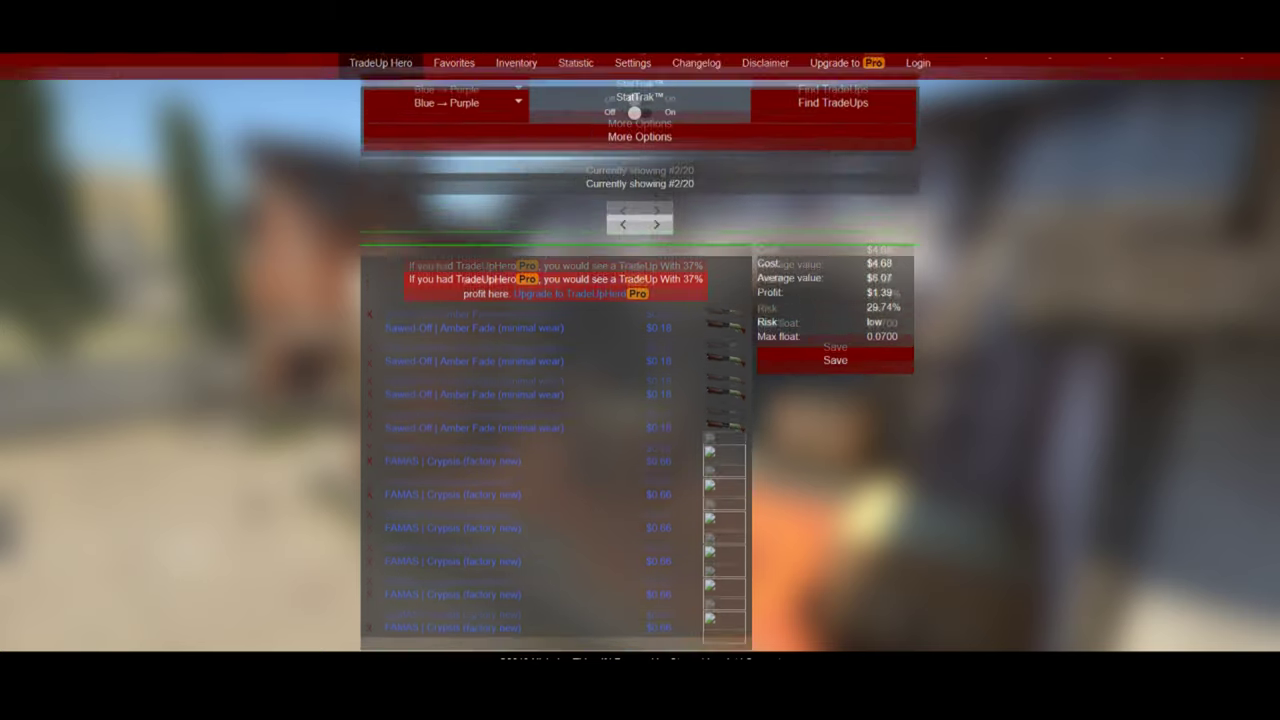
scroll(640, 360, down, 2)
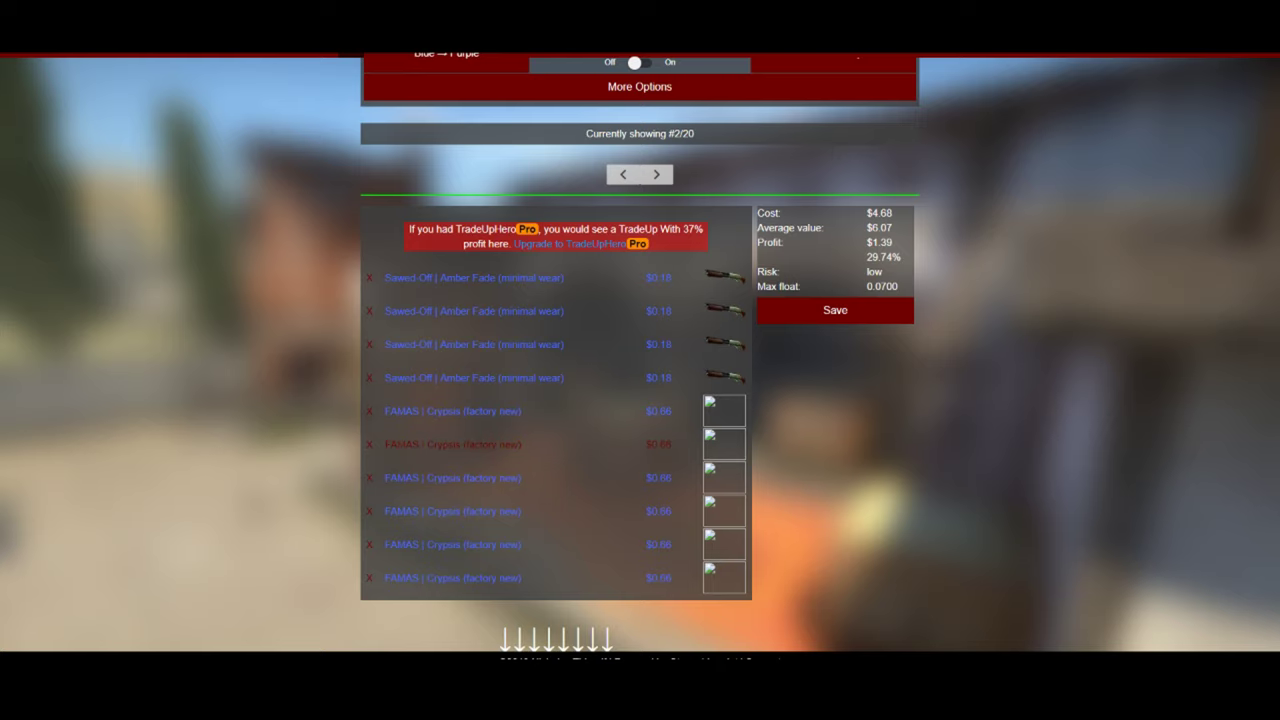
scroll(640, 360, down, 3)
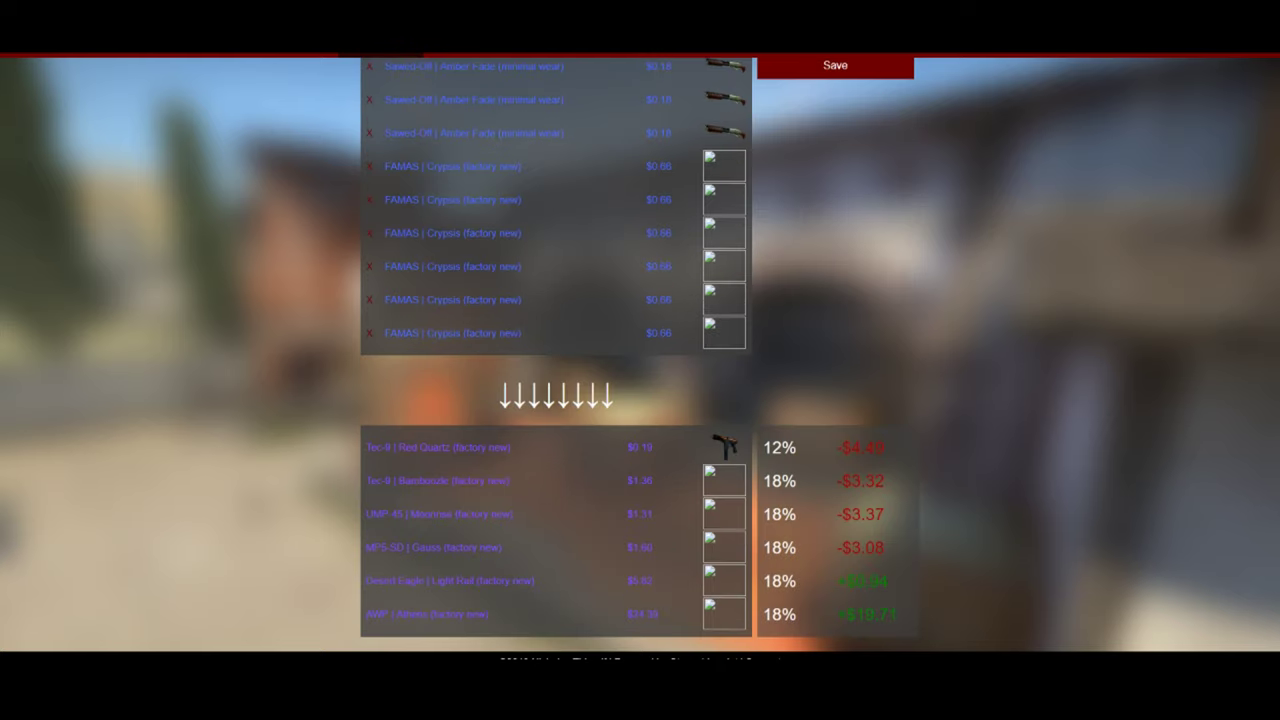
scroll(450, 411, up, 2)
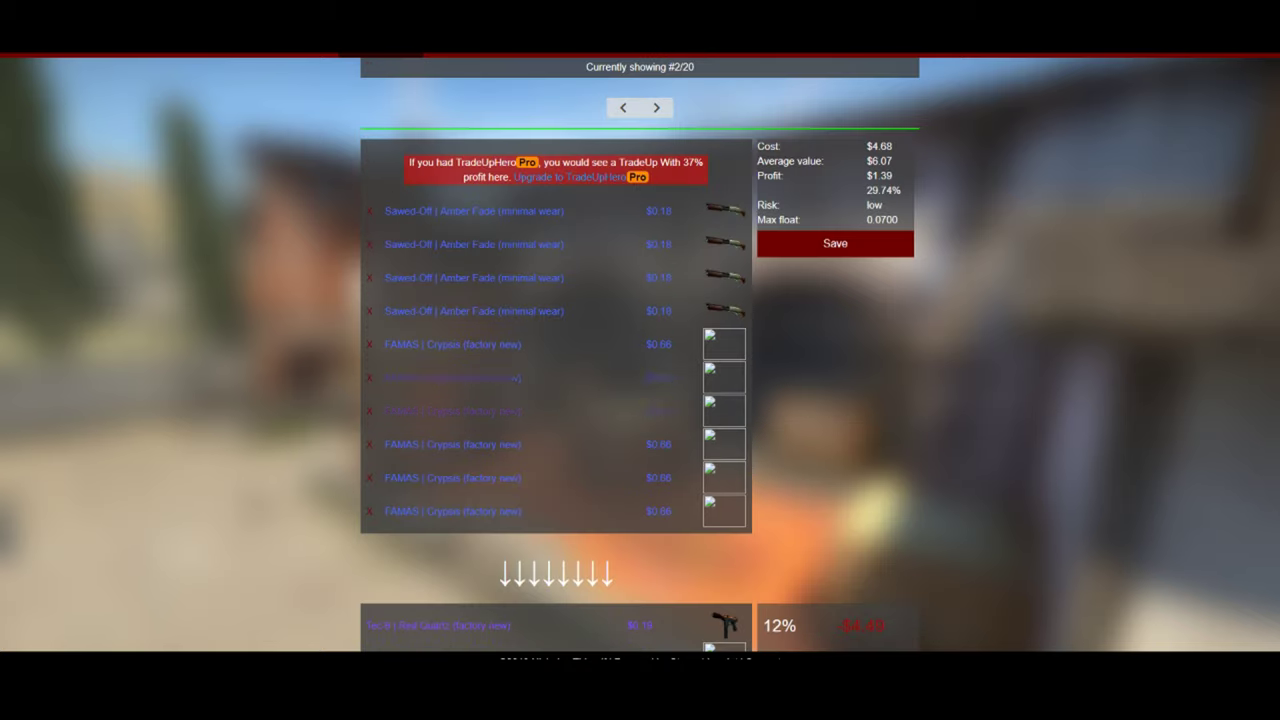
scroll(556, 400, down, 2)
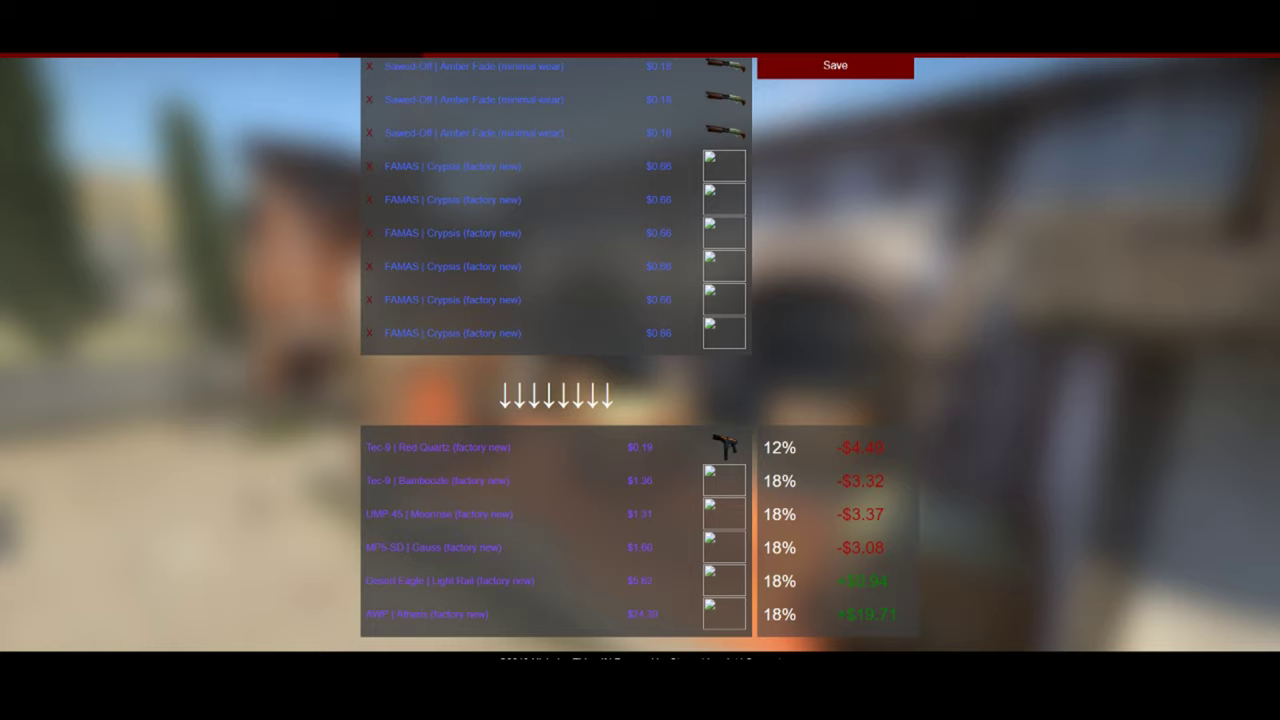
scroll(556, 400, up, 2)
scroll(556, 400, down, 2)
scroll(639, 354, up, 3)
scroll(640, 354, up, 2)
scroll(640, 355, up, 5)
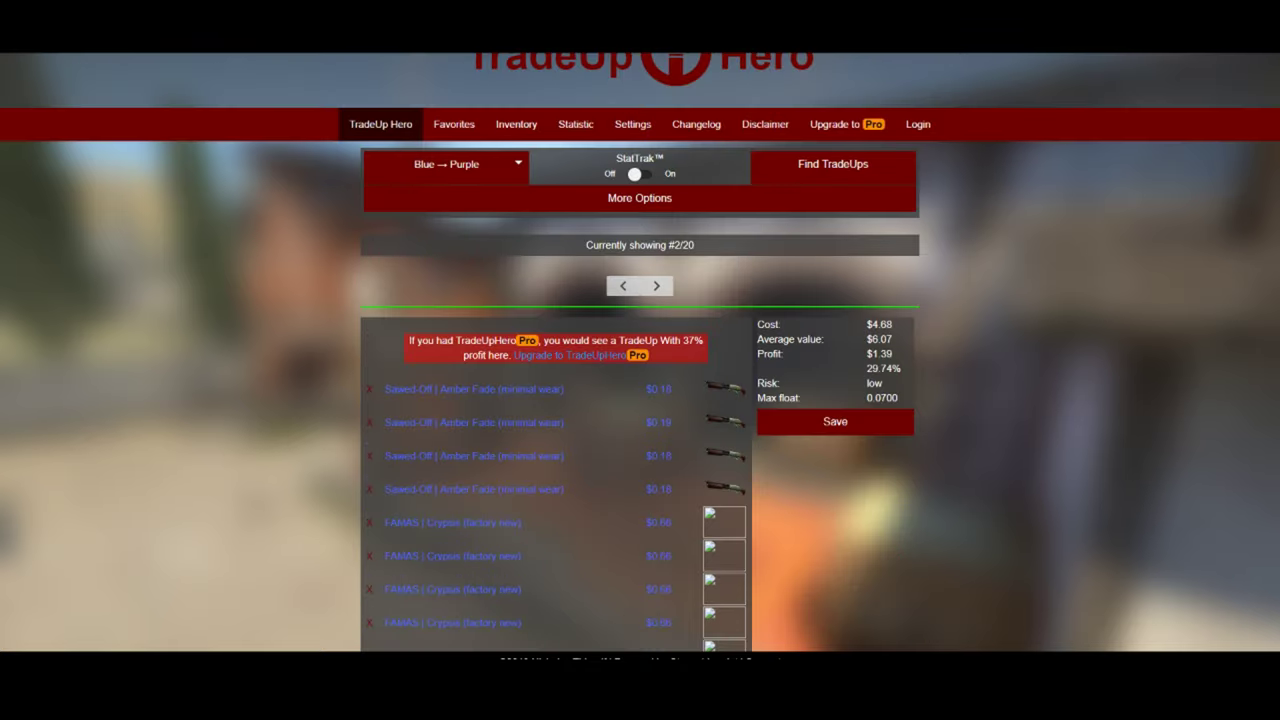
scroll(640, 355, down, 4)
scroll(640, 360, up, 1)
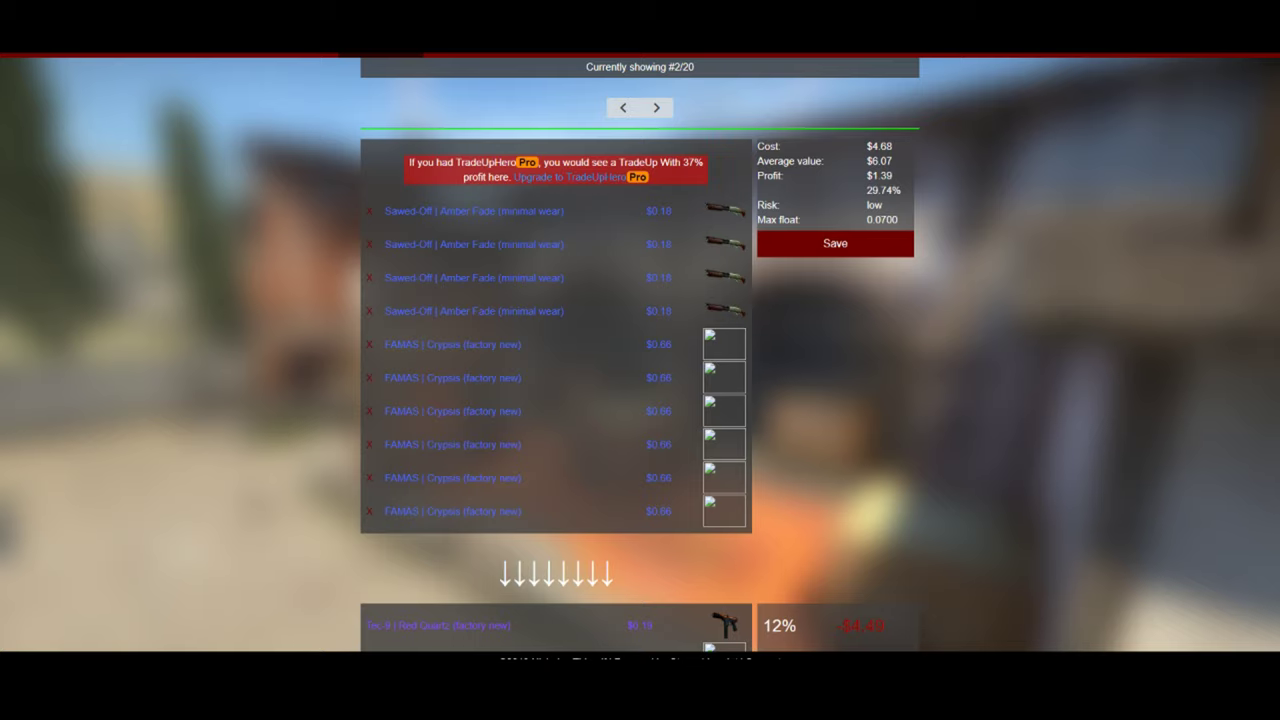
scroll(640, 360, down, 2)
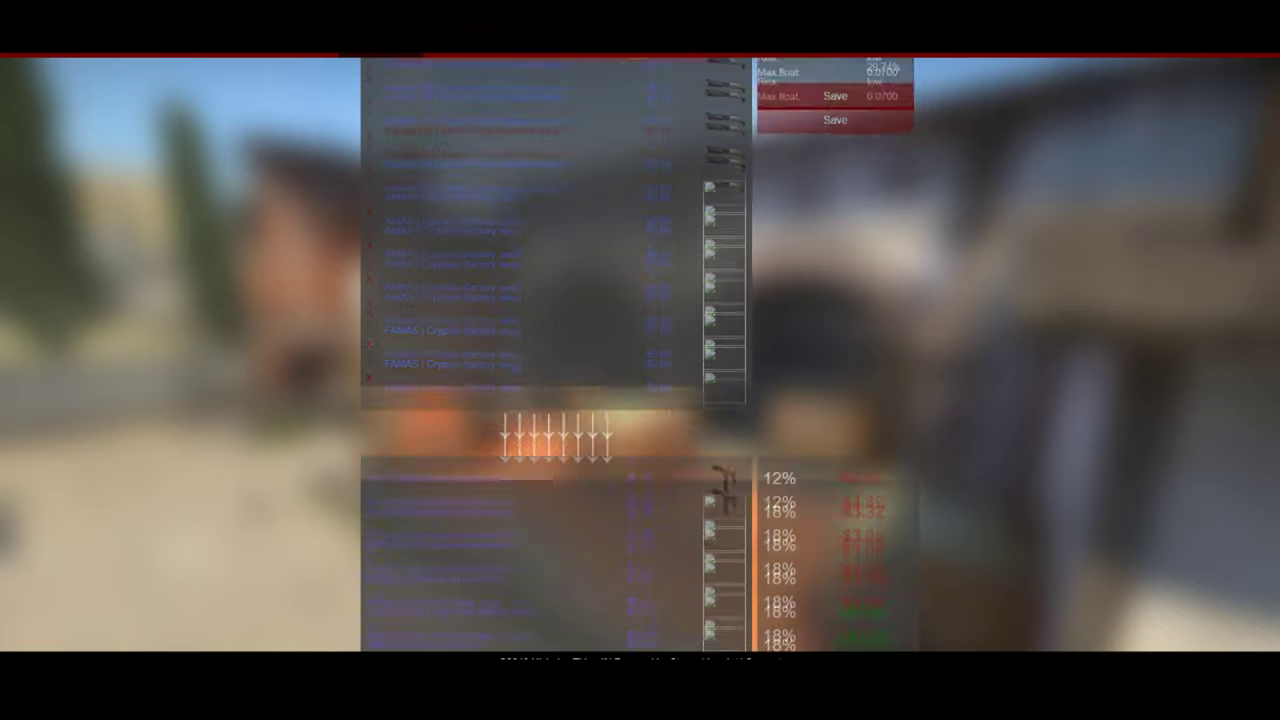
scroll(640, 360, up, 2)
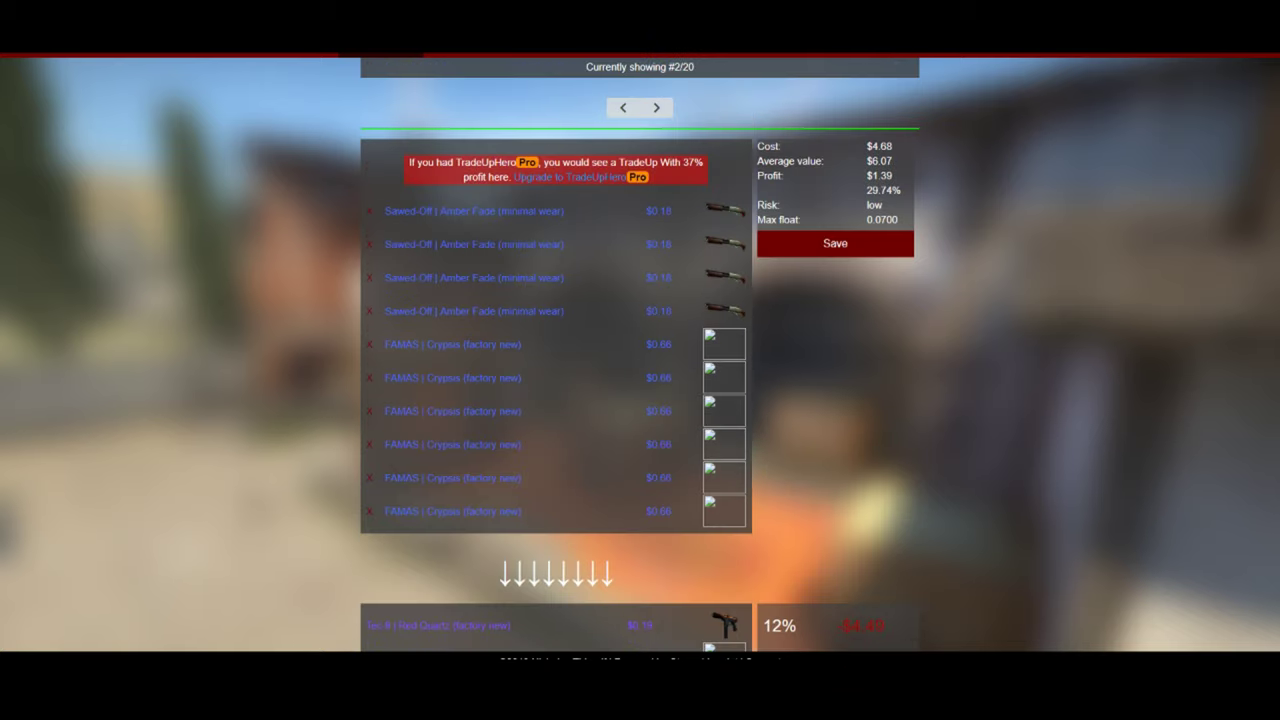
scroll(640, 360, down, 2)
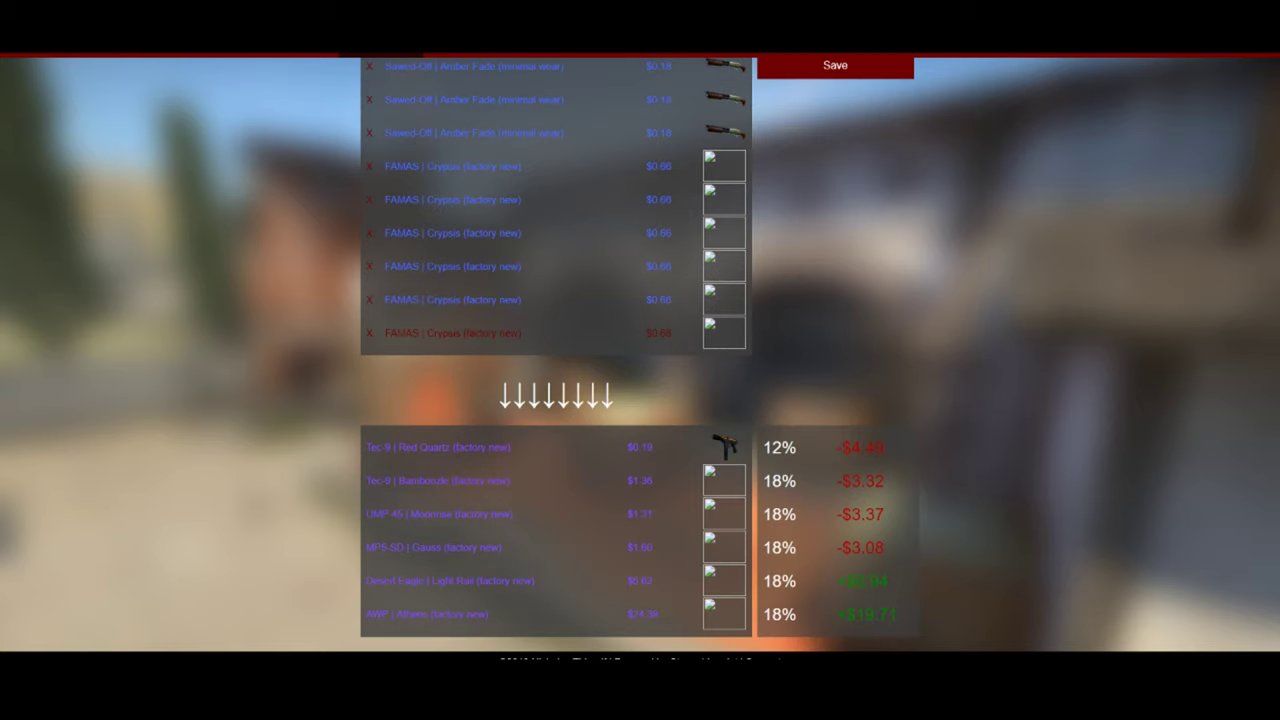
scroll(640, 360, up, 3)
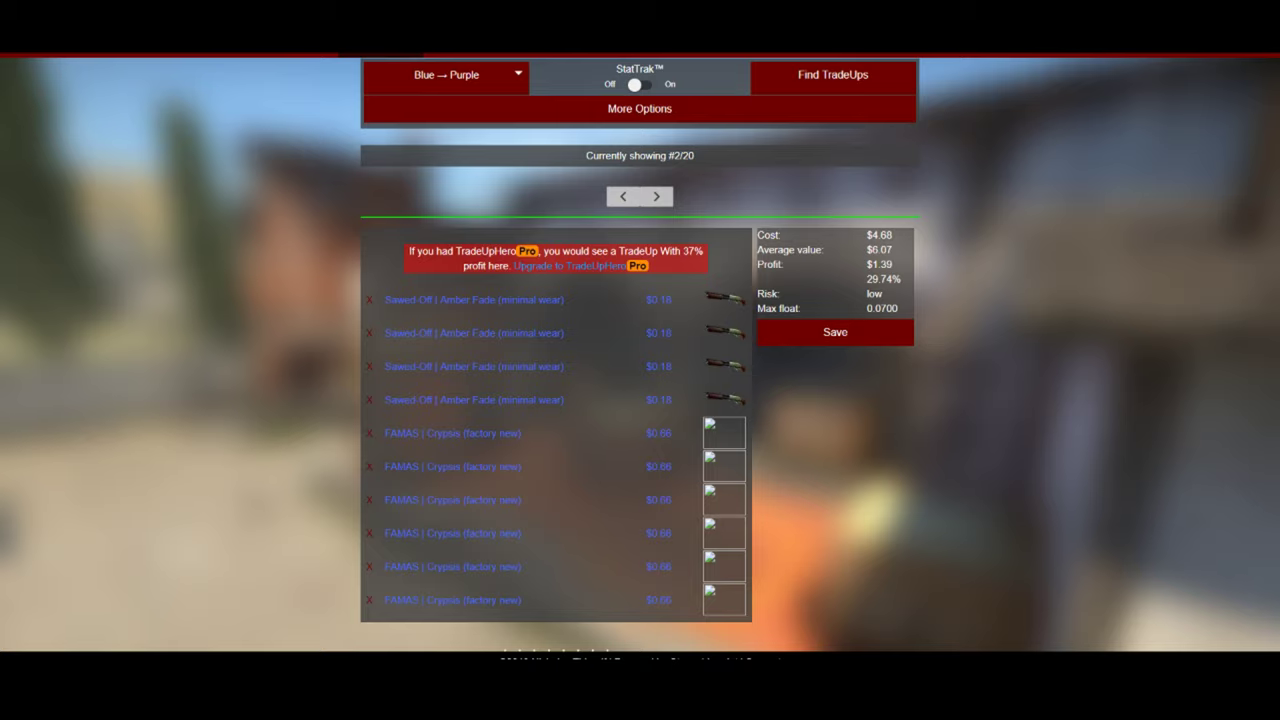
scroll(640, 360, down, 3)
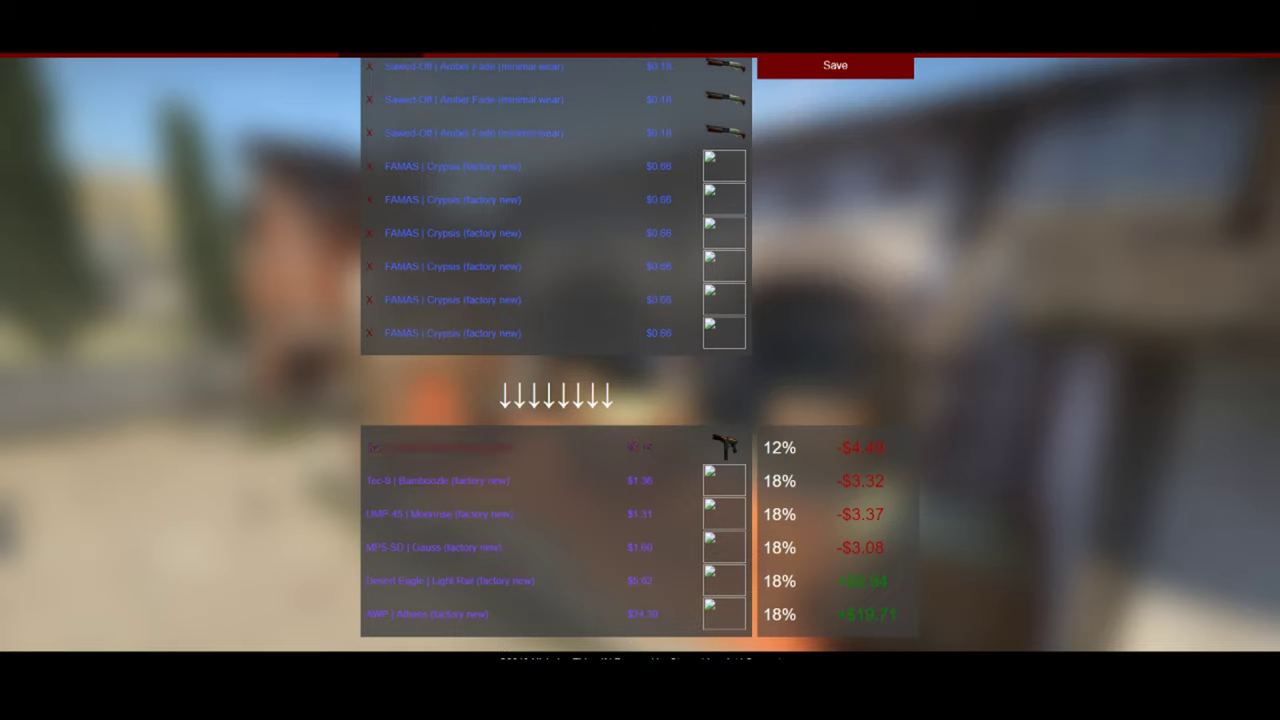
scroll(640, 360, up, 3)
scroll(640, 360, down, 3)
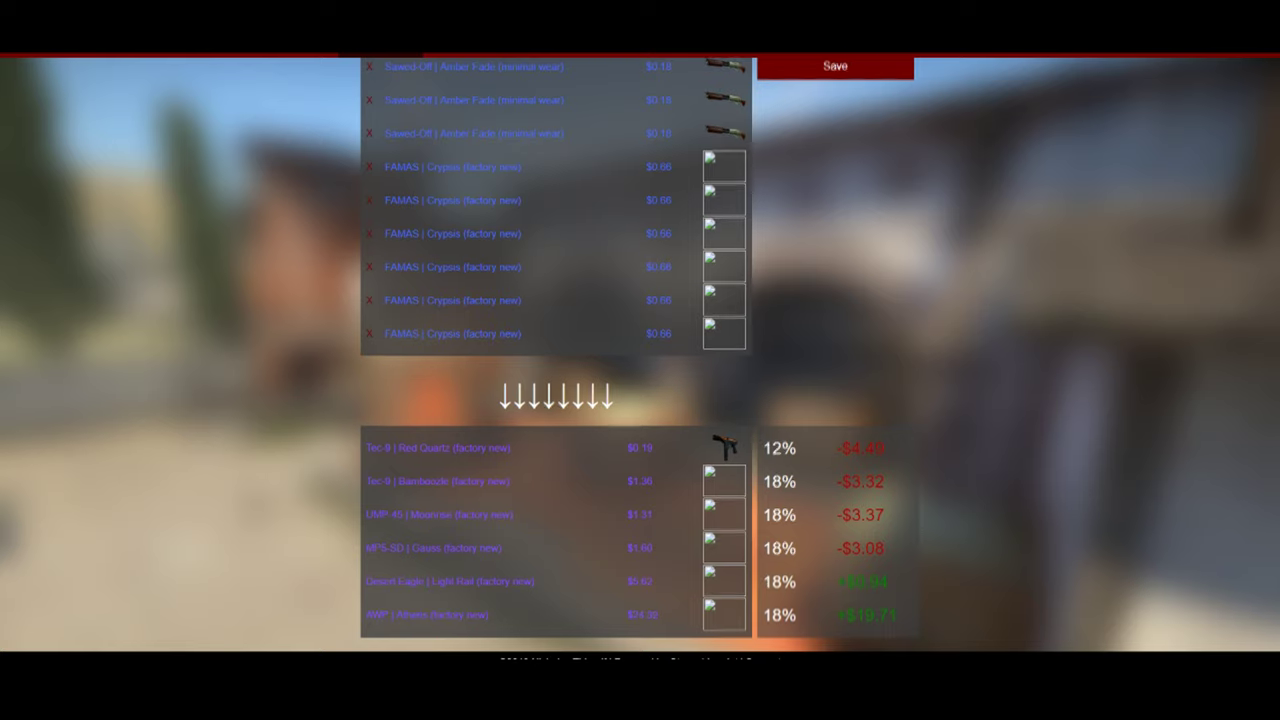
scroll(640, 360, up, 2)
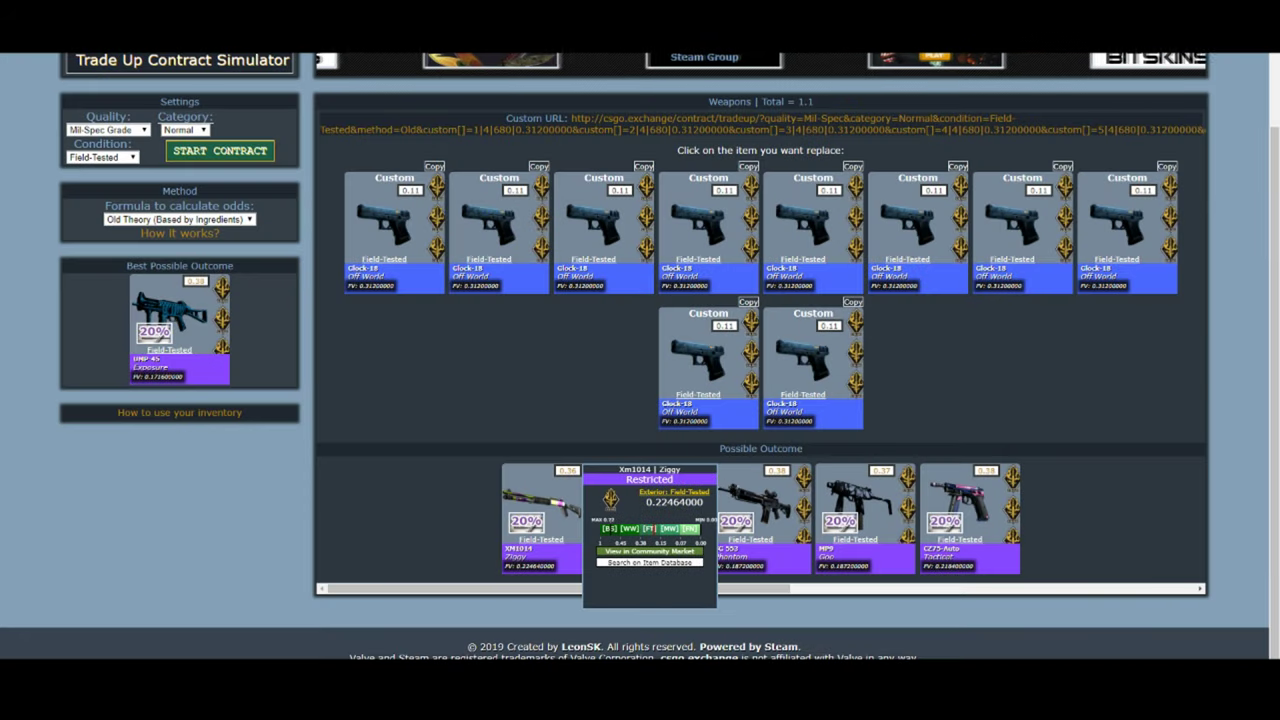
Return to the csgo.exchange simulator and set the first slot's Glock-18 | Off World to a float value of 0.07
scroll(655, 510, up, 1)
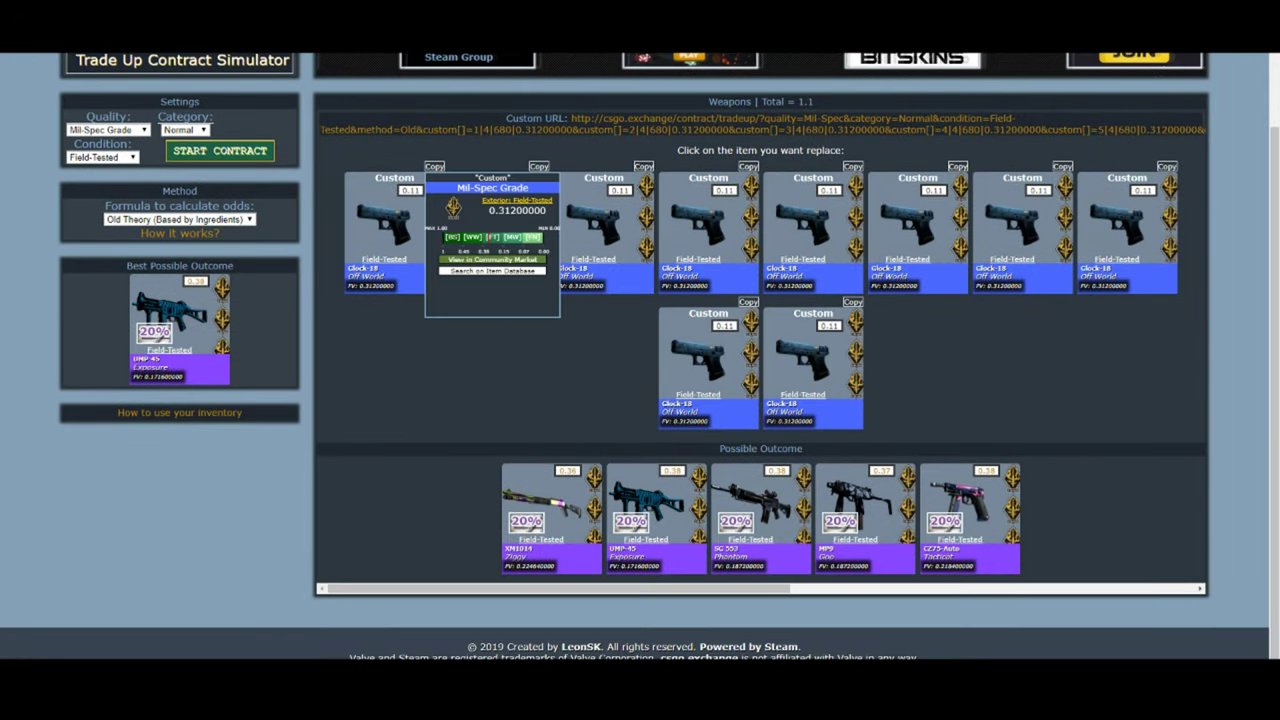
click(604, 225)
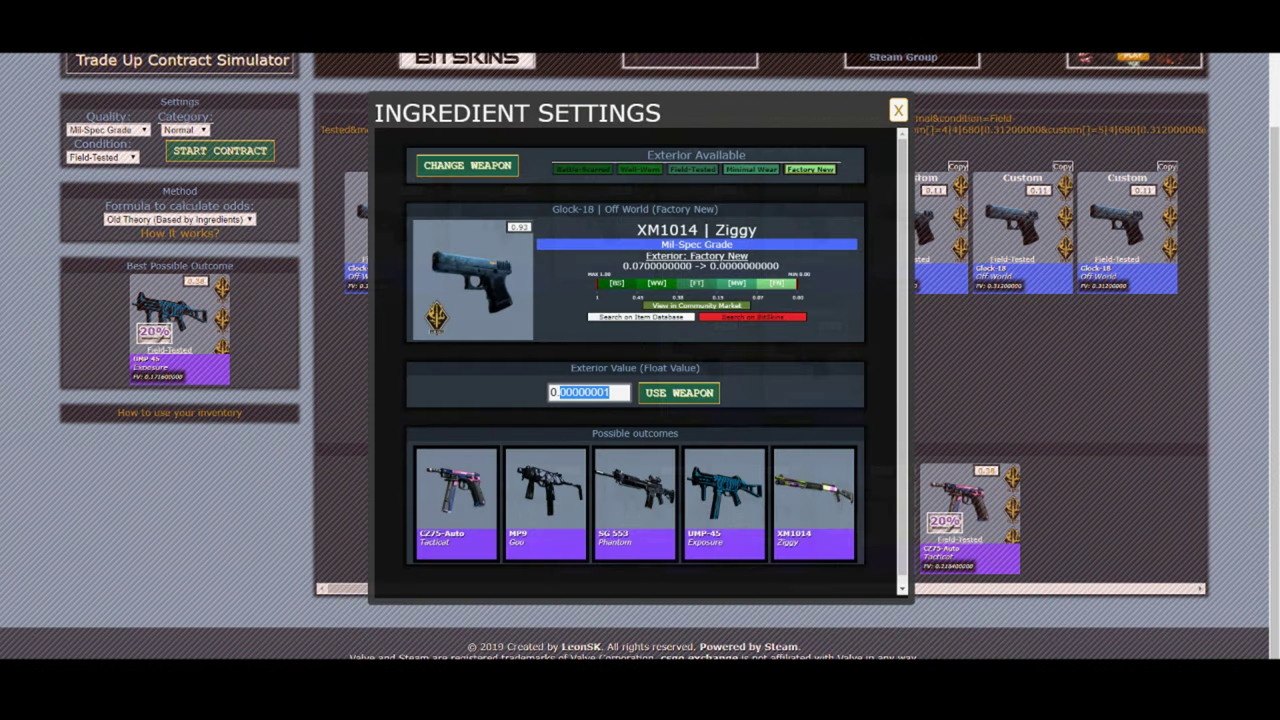
text(07)
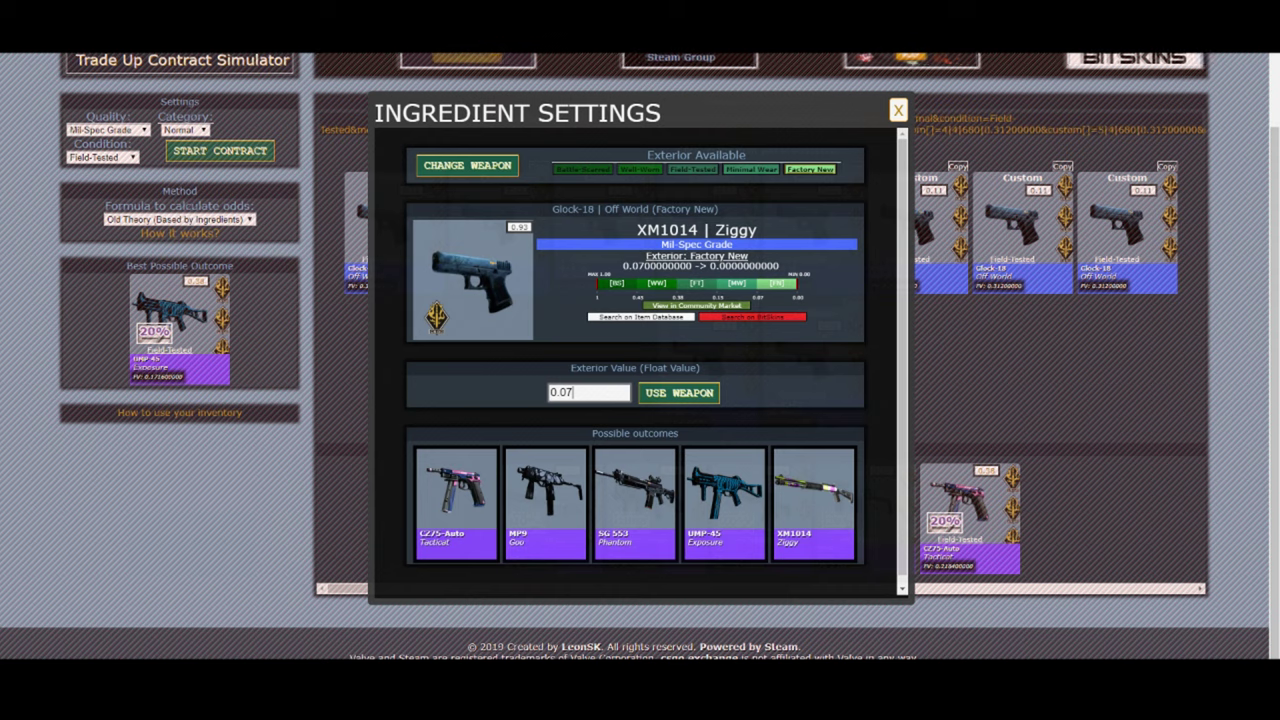
click(679, 393)
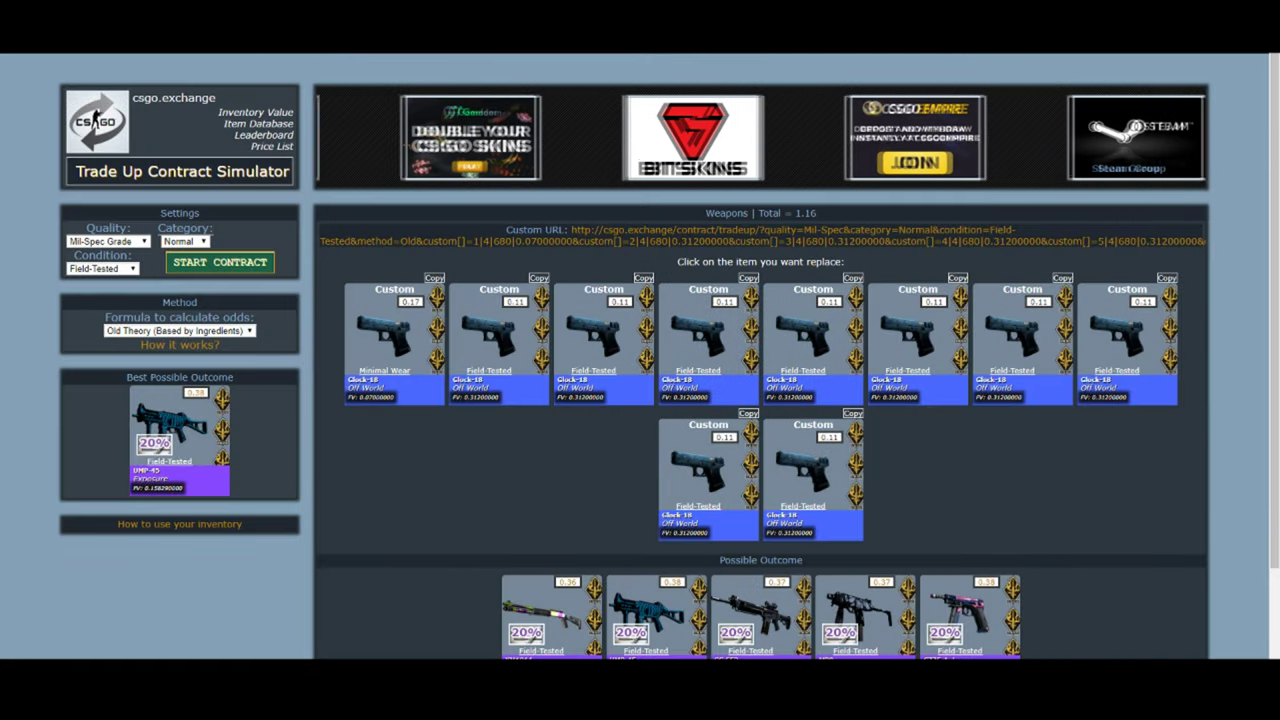
Try to copy the first slot's Glock-18 | Off World into the other slots and check the contract's possible outcomes
mouse_move(394, 335)
click(434, 278)
click(754, 88)
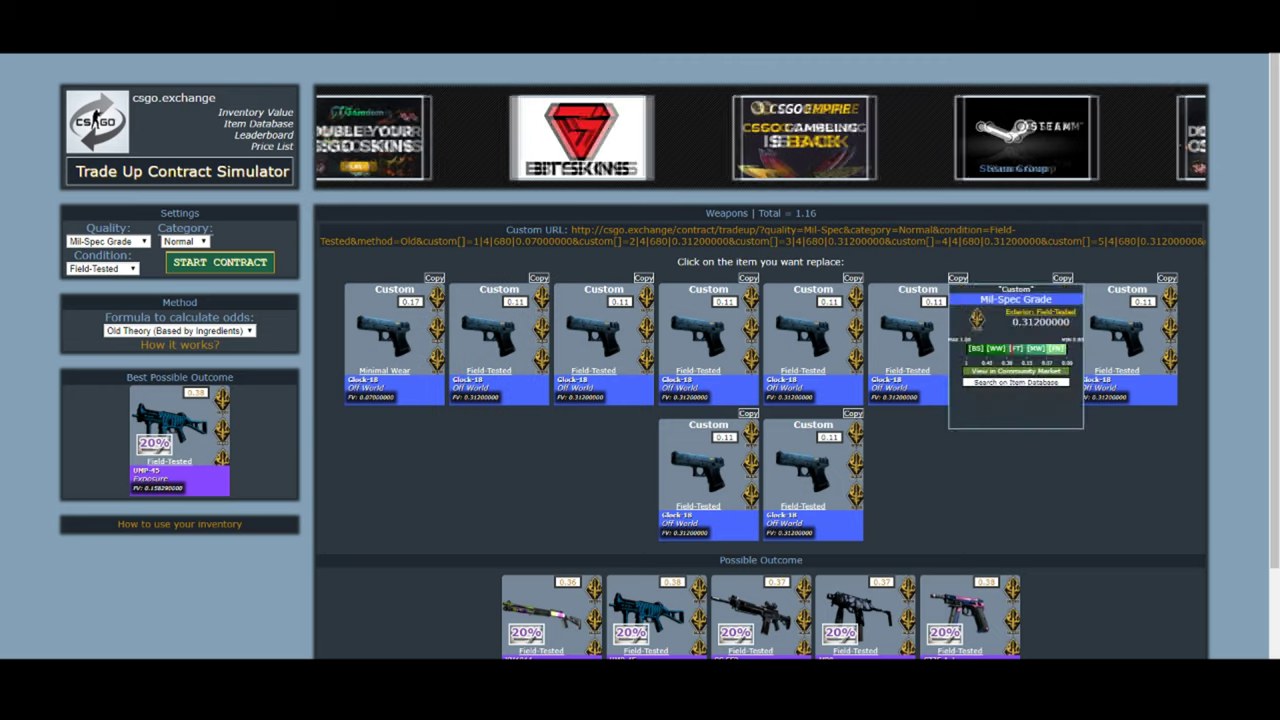
scroll(820, 420, down, 1)
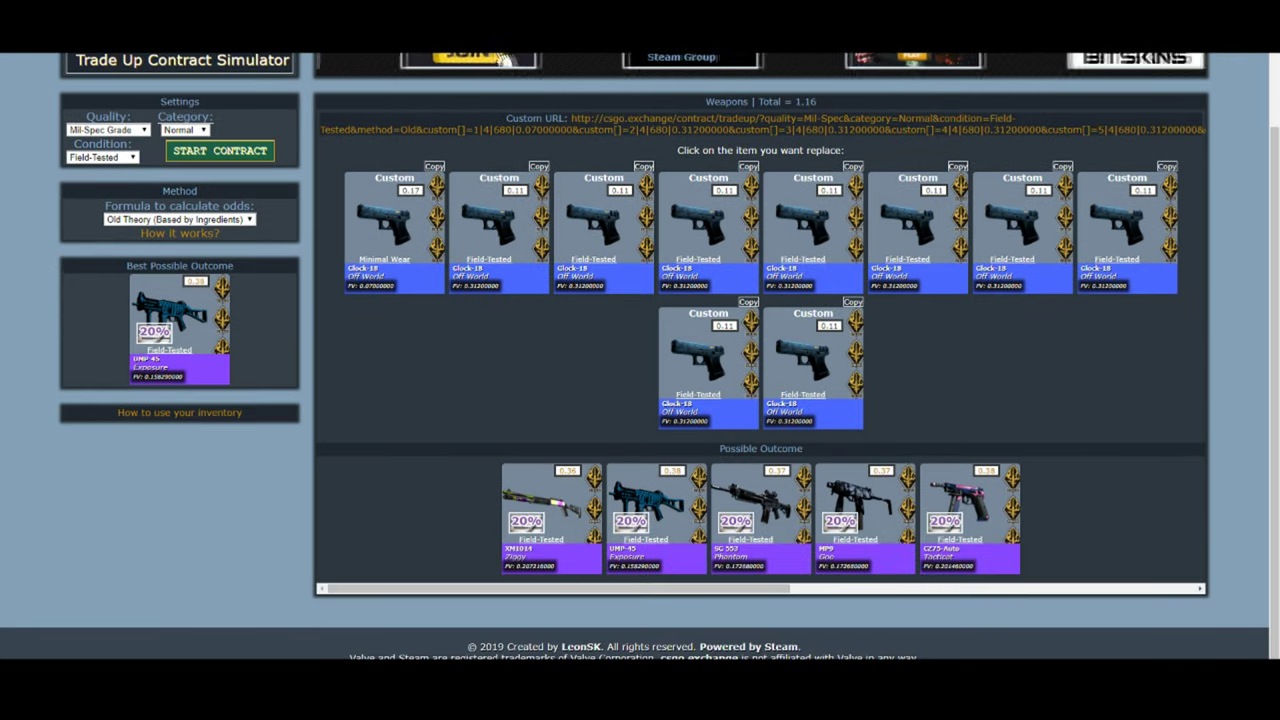
mouse_move(394, 230)
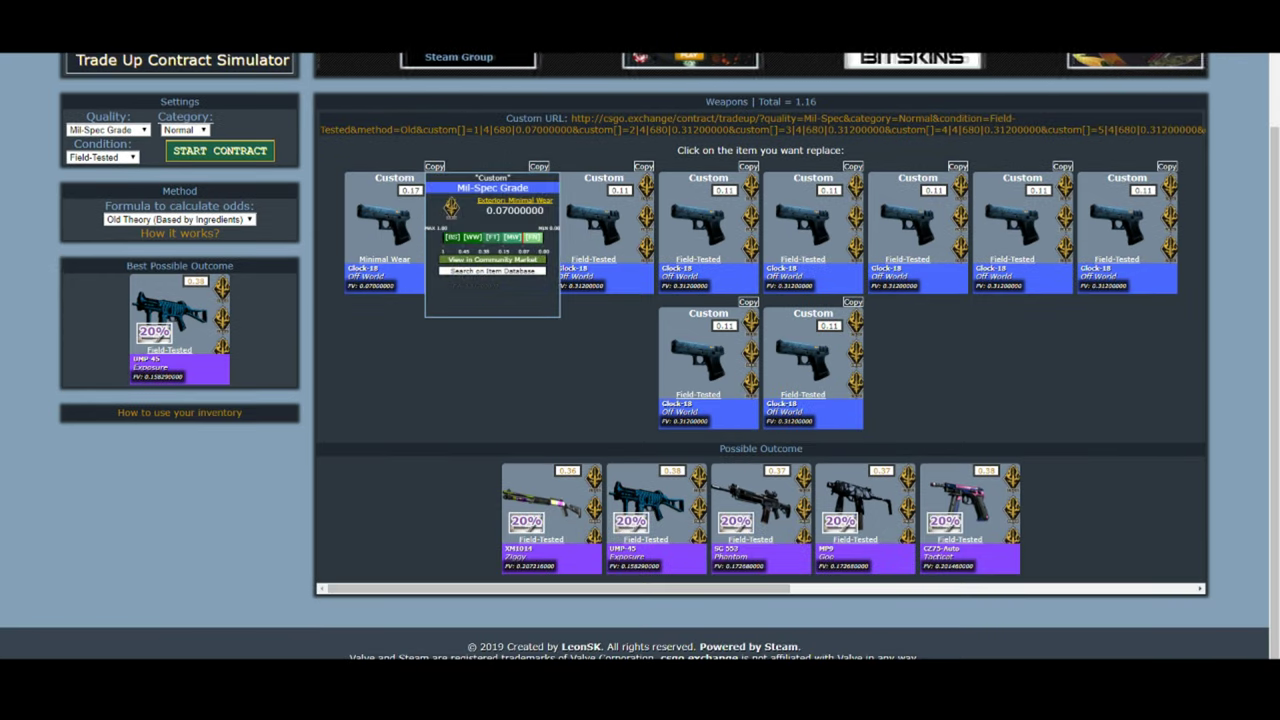